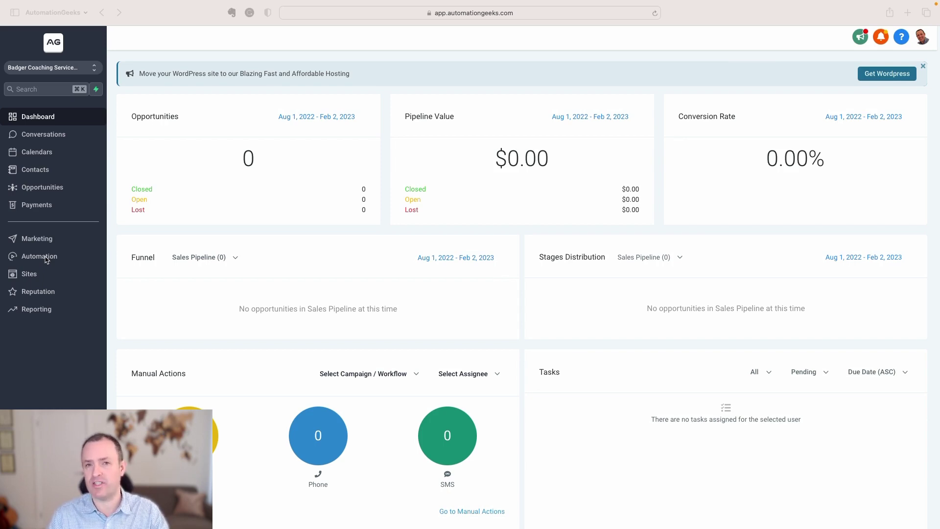
Open Automation, look inside the Calendar Booking Automations folder, and return to All Workflows
left_click(40, 259)
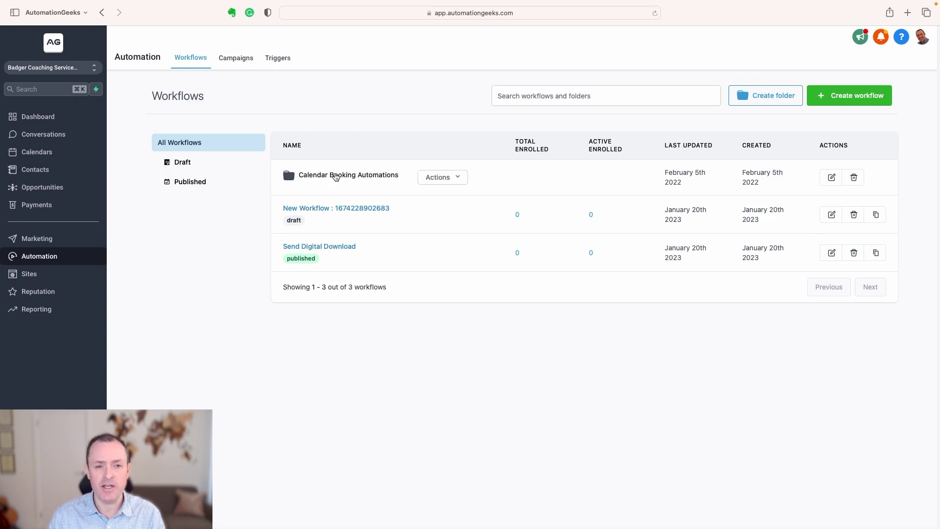
mouse_move(368, 189)
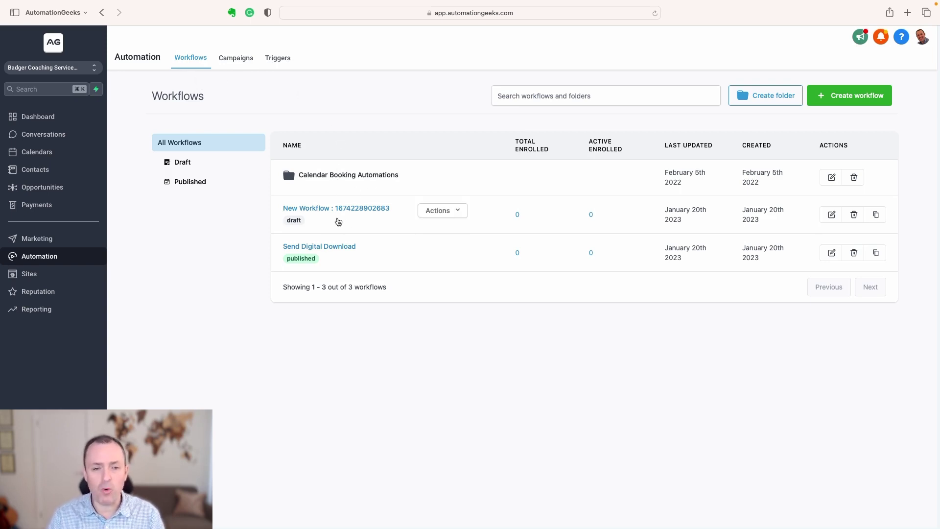
mouse_move(277, 220)
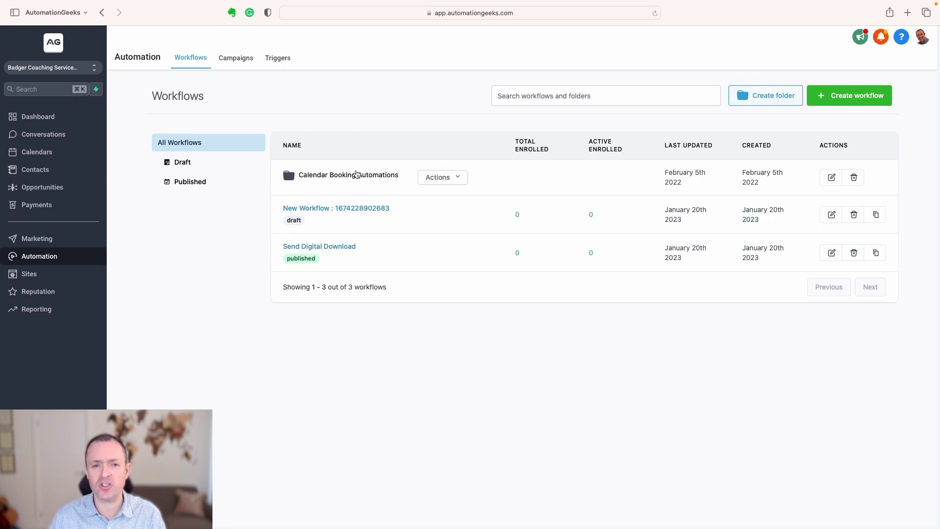
left_click(335, 177)
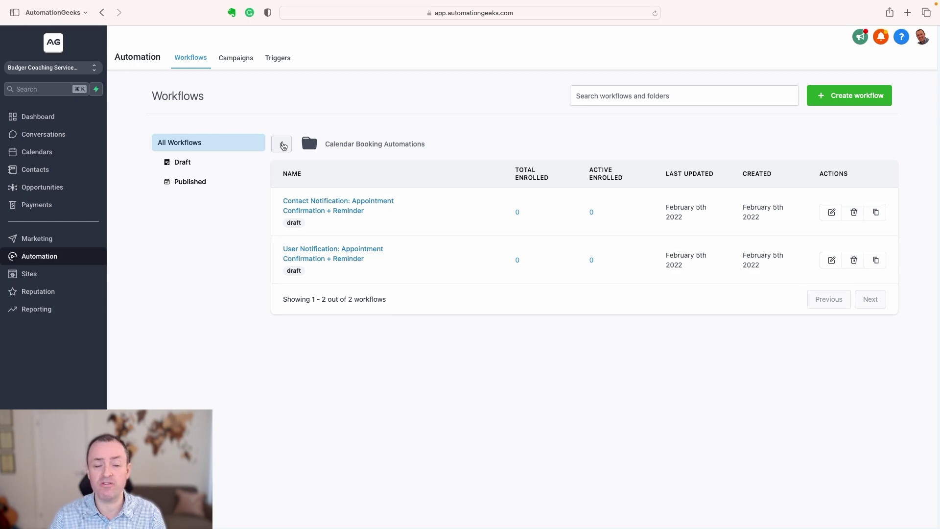
left_click(282, 144)
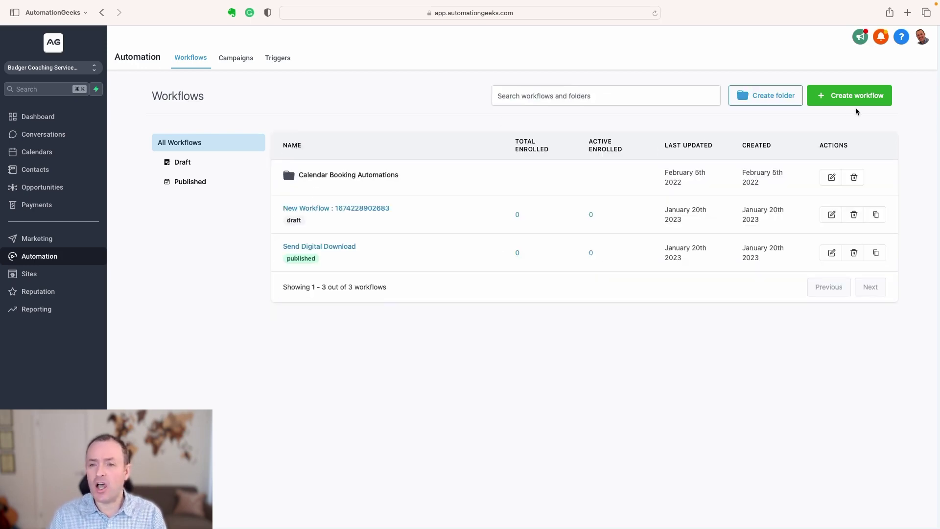
Create a new workflow, browse the recipe templates, and pick Start from scratch
left_click(842, 96)
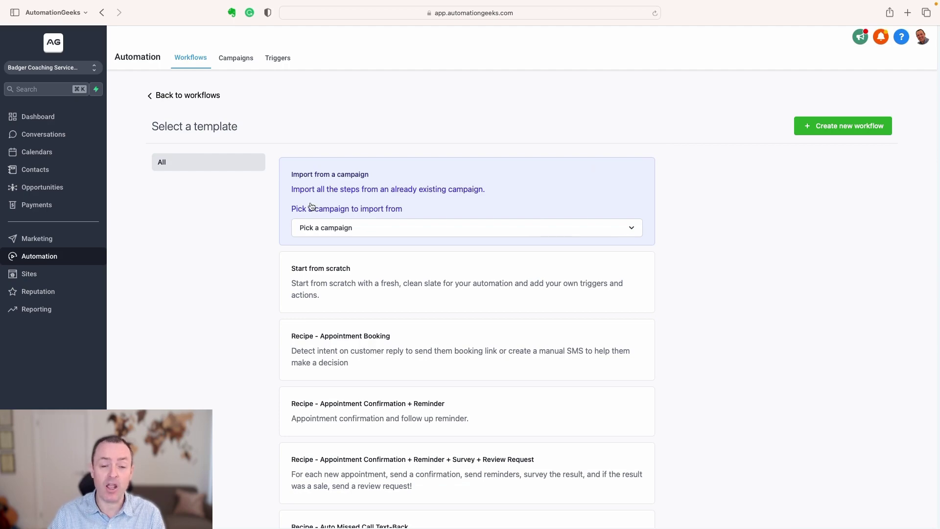
scroll(677, 277, "down", 10)
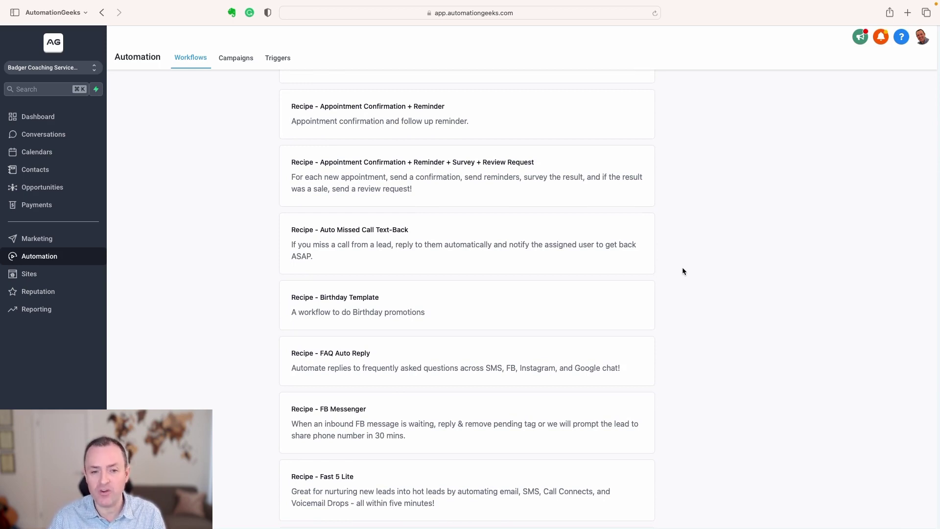
scroll(685, 271, "down", 5)
scroll(615, 265, "down", 3)
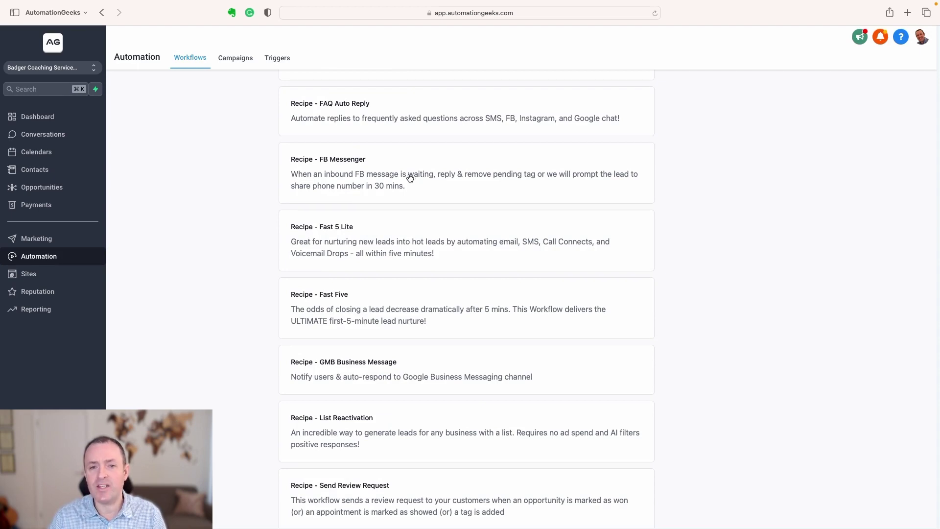
scroll(489, 179, "down", 1)
scroll(506, 176, "up", 1)
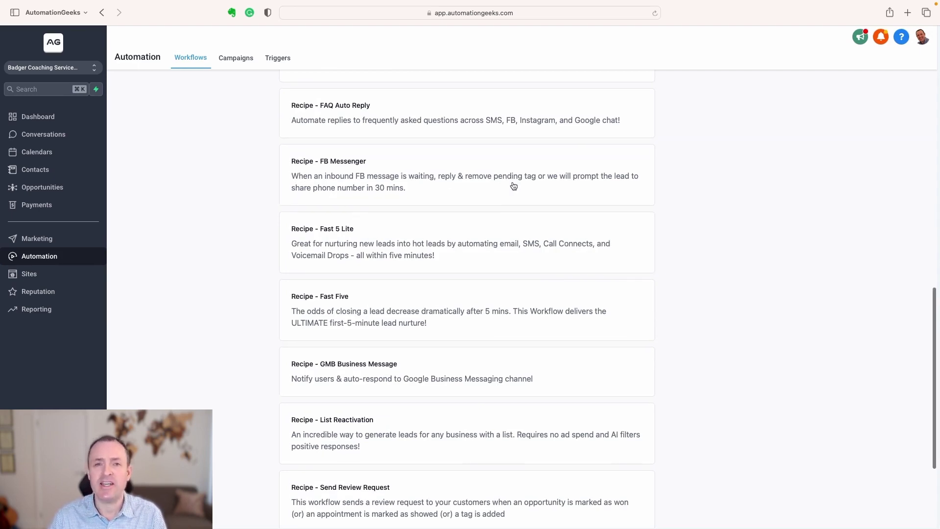
scroll(533, 198, "down", 5)
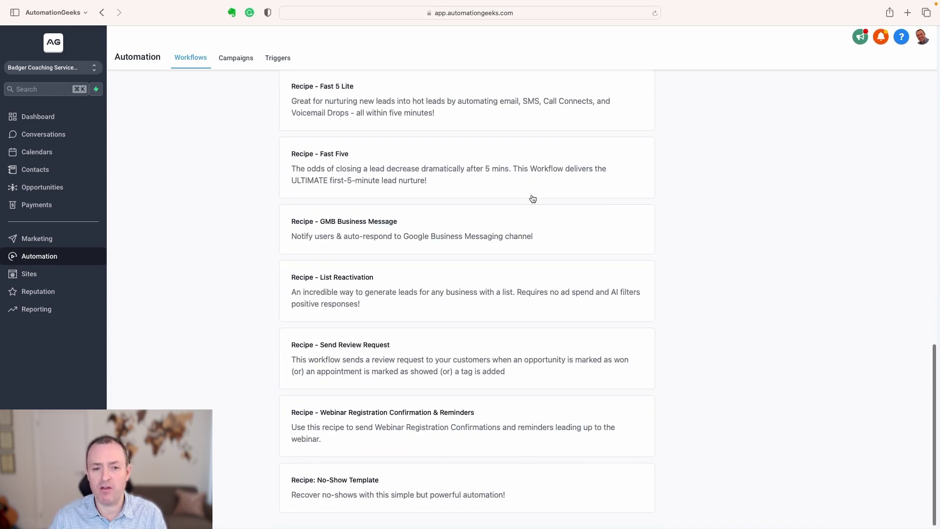
scroll(533, 198, "down", 1)
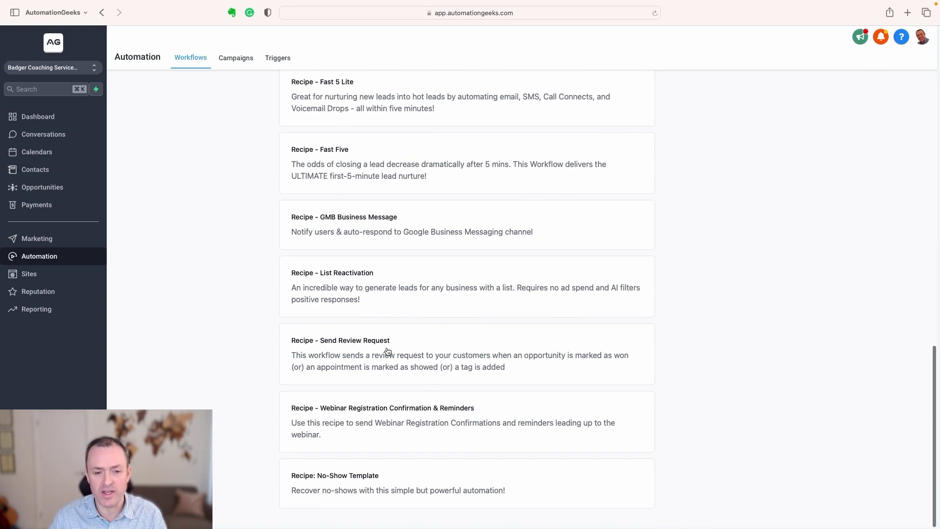
scroll(456, 345, "up", 20)
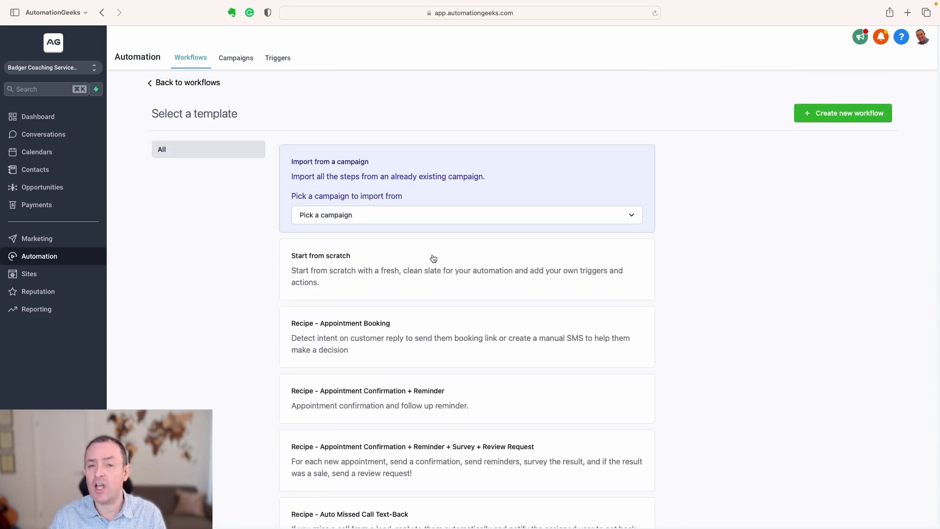
left_click(376, 264)
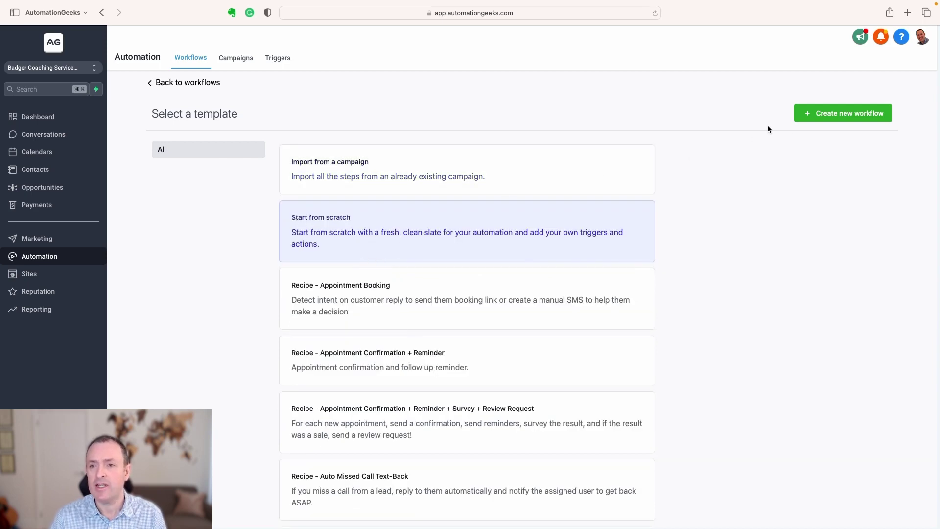
Create a blank workflow, rename it 'Test 1', and save it
left_click(839, 113)
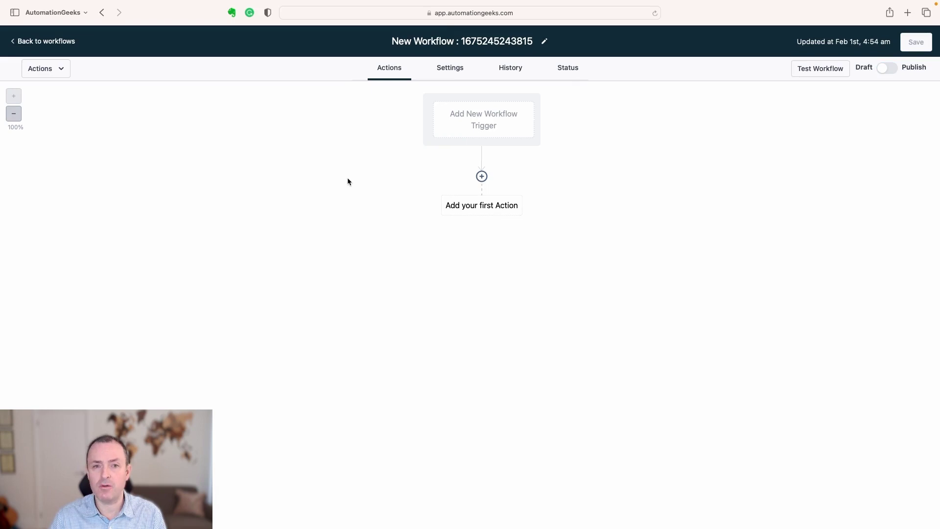
left_click(486, 41)
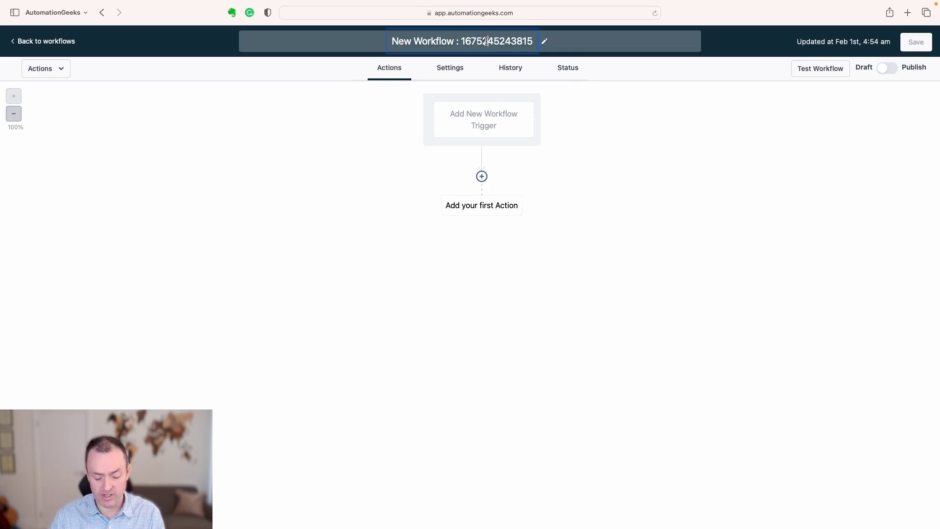
key("super+a")
type("Tes")
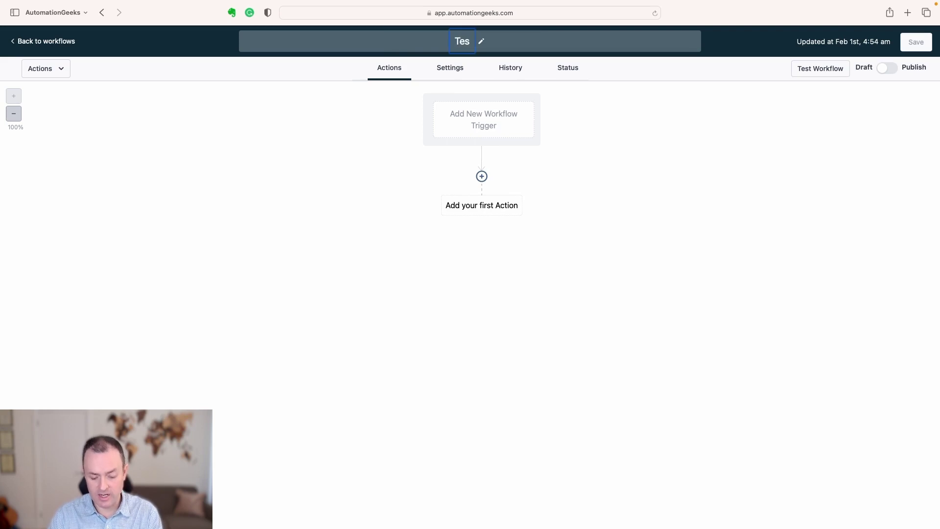
type("t 1")
key("Return")
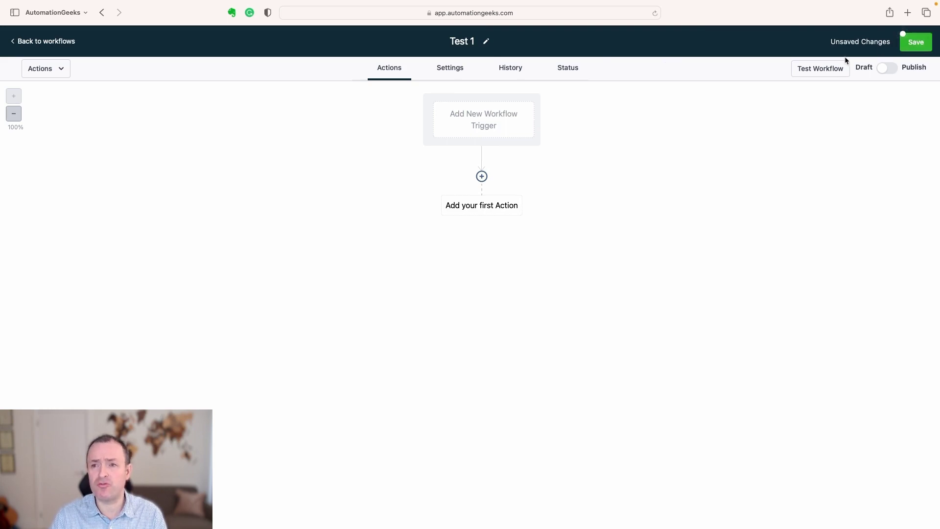
left_click(917, 44)
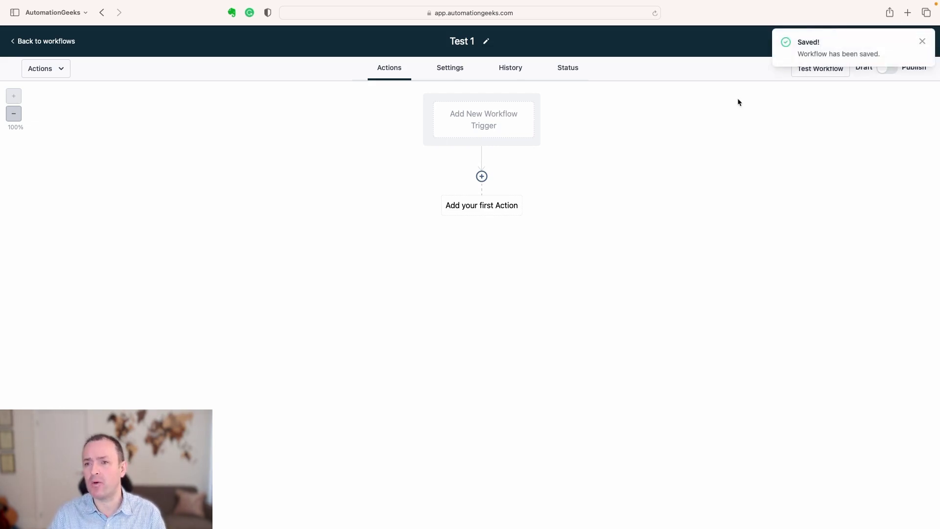
left_click(922, 43)
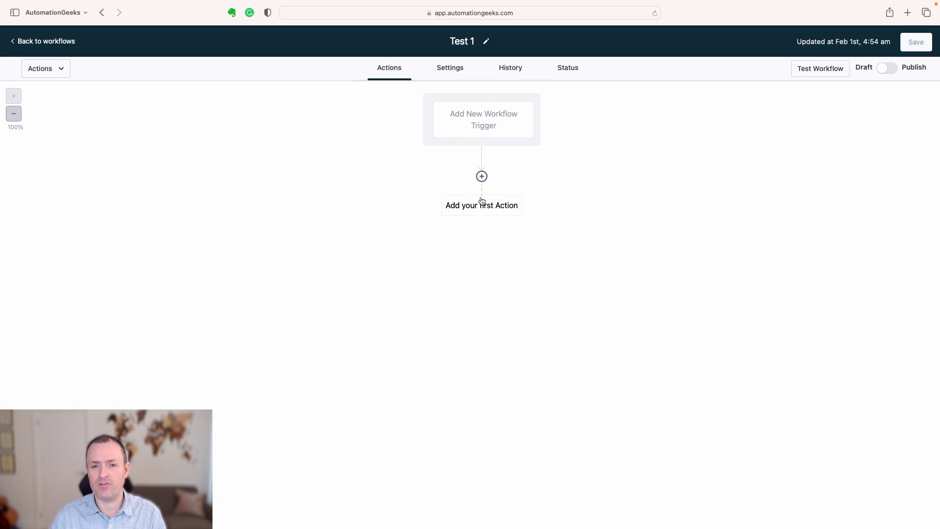
Browse the Appointments, Contact, Opportunities, Payments, Shopify, Media and TikTok trigger types, then return to the top
left_click(481, 117)
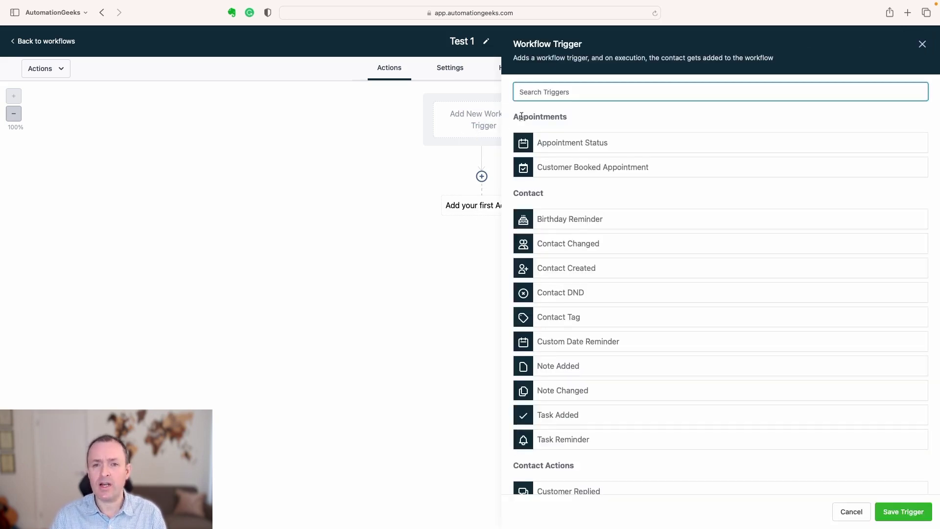
scroll(736, 269, "down", 15)
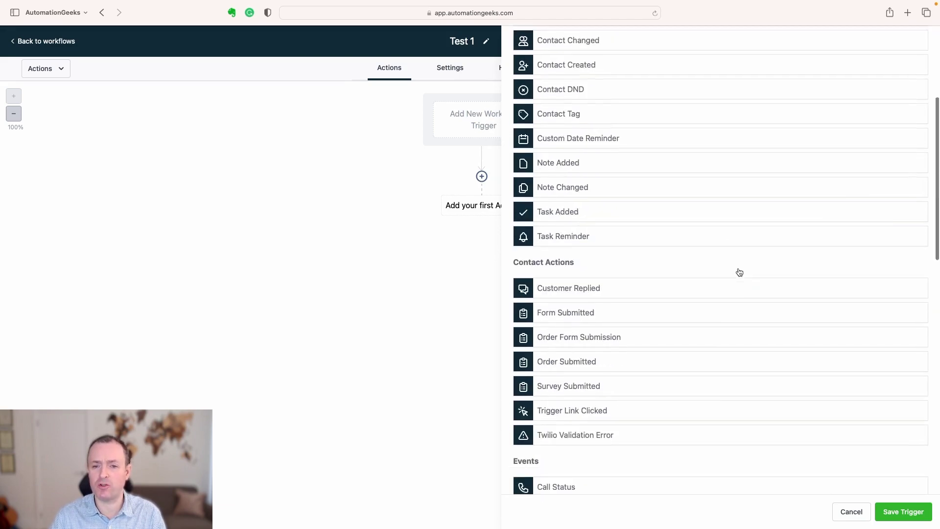
scroll(732, 265, "down", 5)
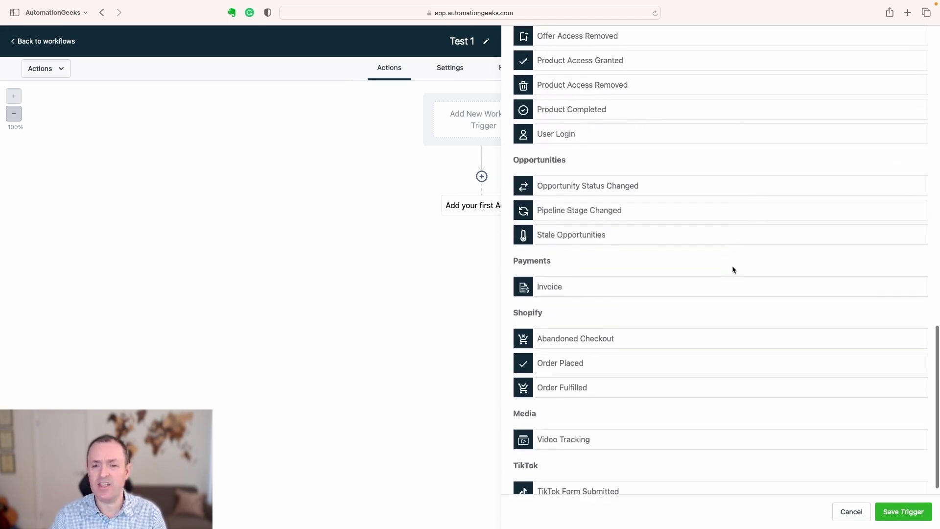
scroll(726, 268, "up", 15)
scroll(720, 254, "up", 3)
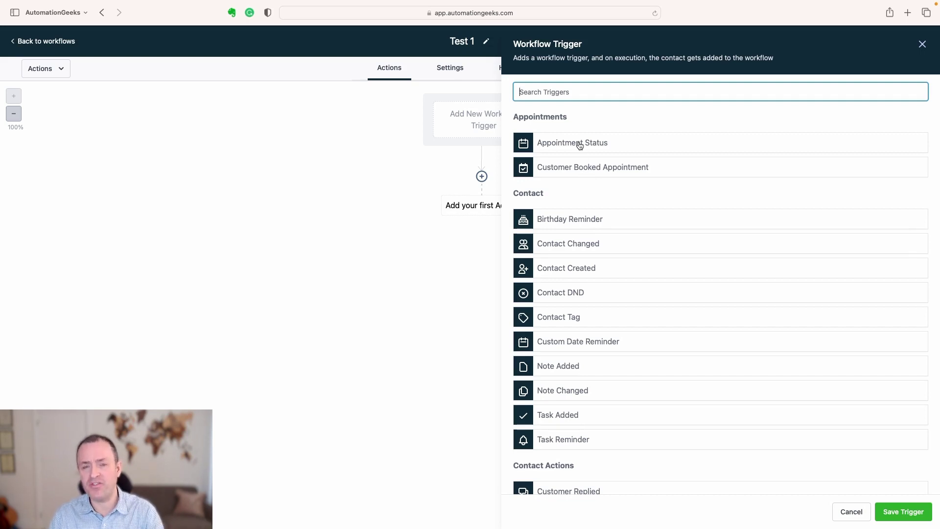
scroll(654, 184, "down", 3)
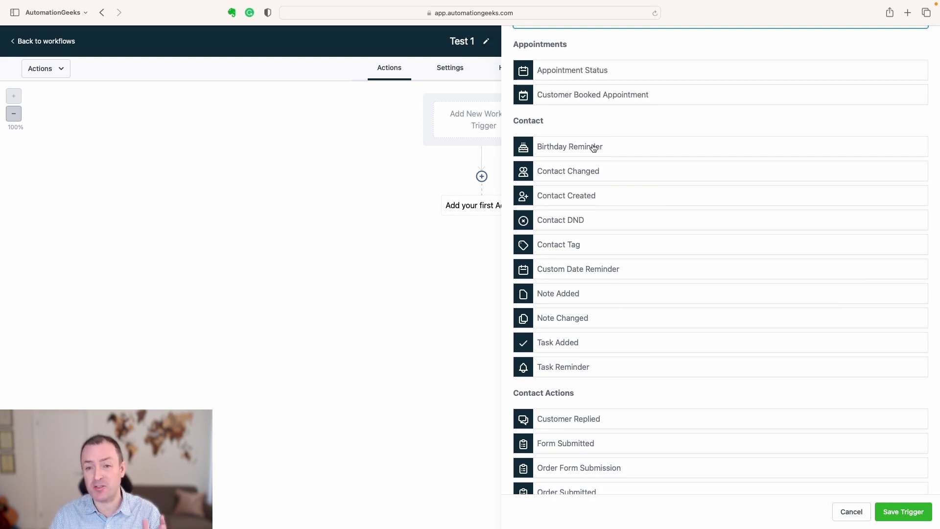
scroll(654, 163, "down", 2)
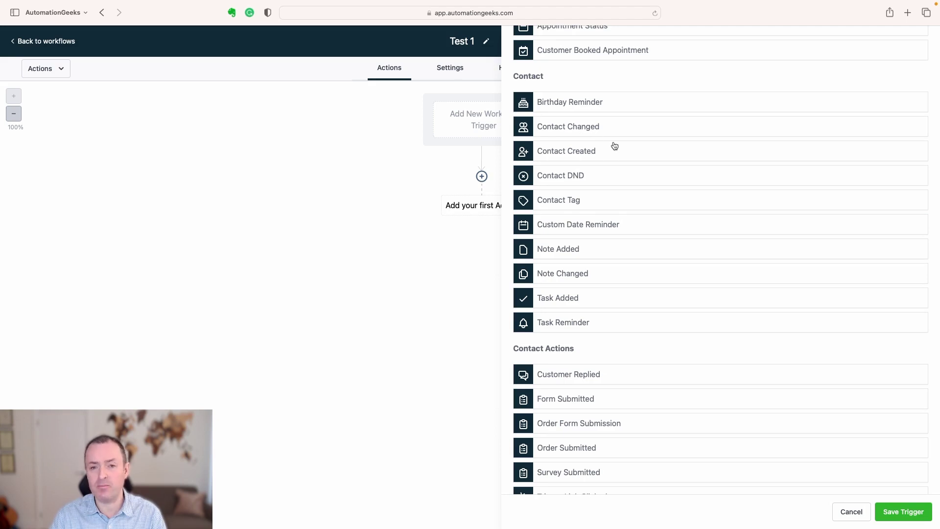
scroll(595, 201, "down", 2)
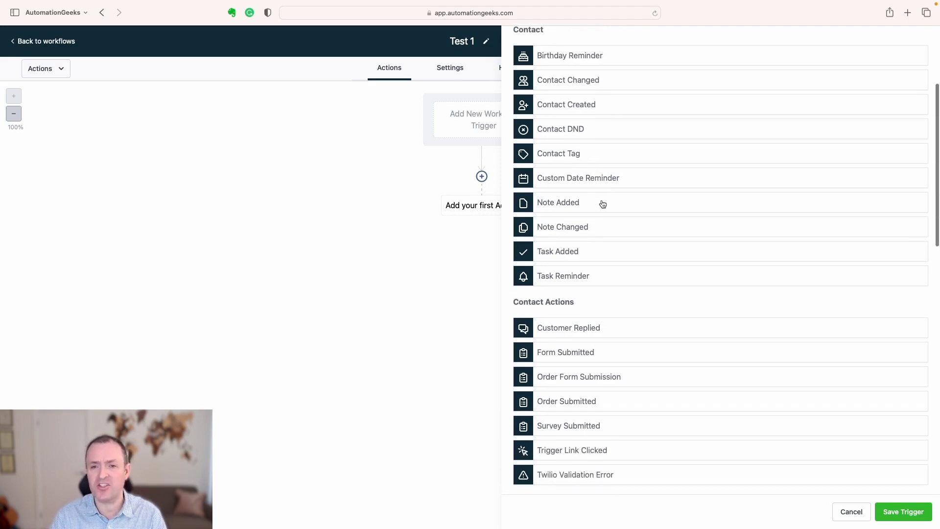
scroll(631, 218, "down", 3)
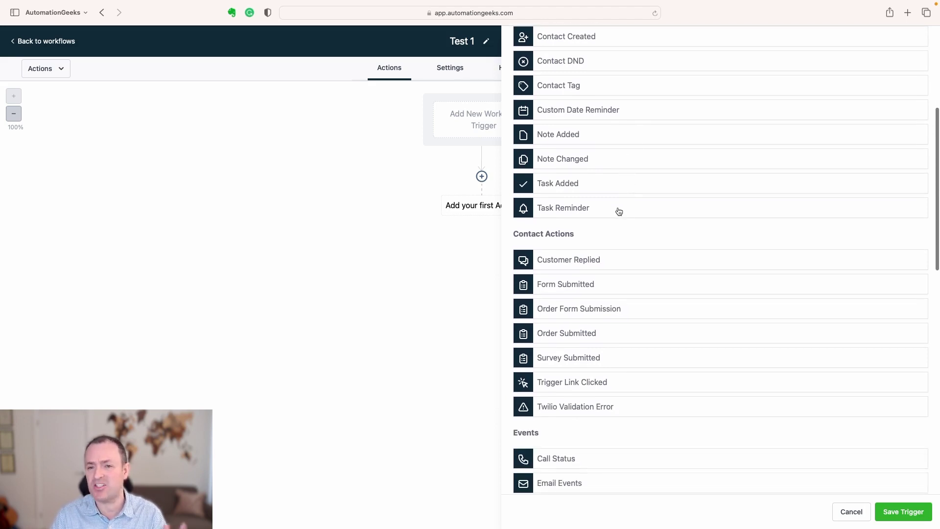
scroll(615, 204, "down", 3)
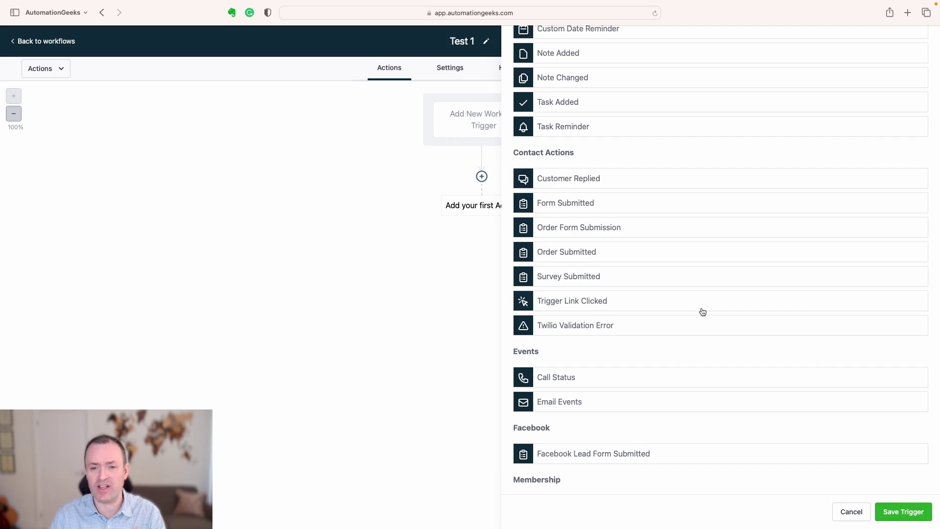
scroll(703, 310, "down", 6)
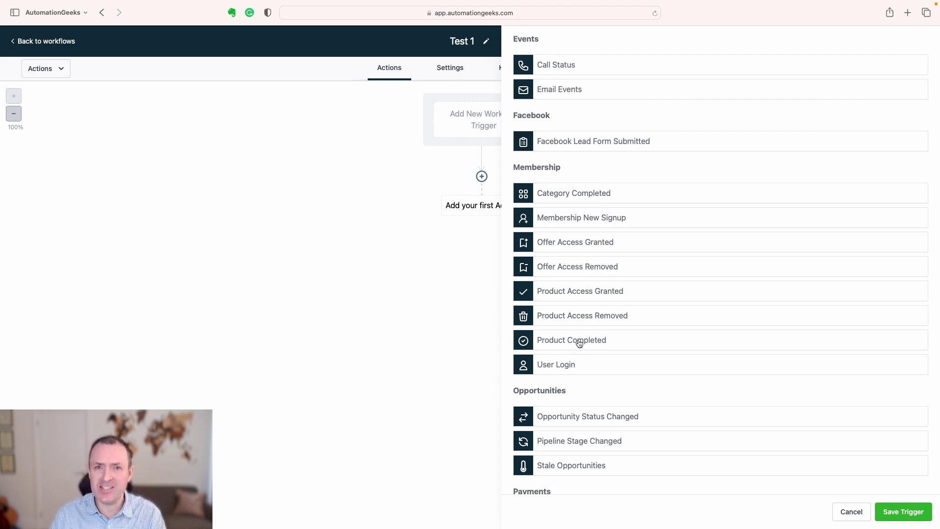
scroll(631, 340, "down", 4)
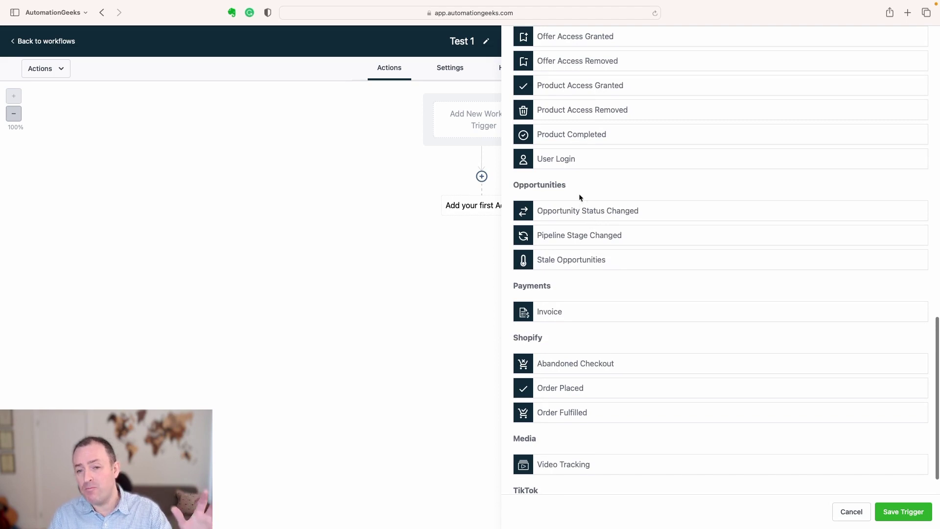
scroll(692, 315, "down", 2)
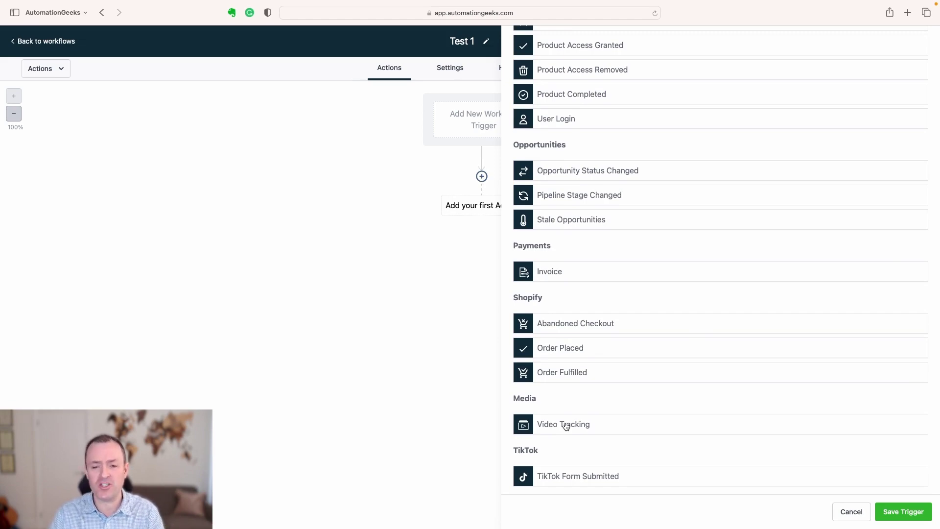
scroll(675, 362, "up", 10)
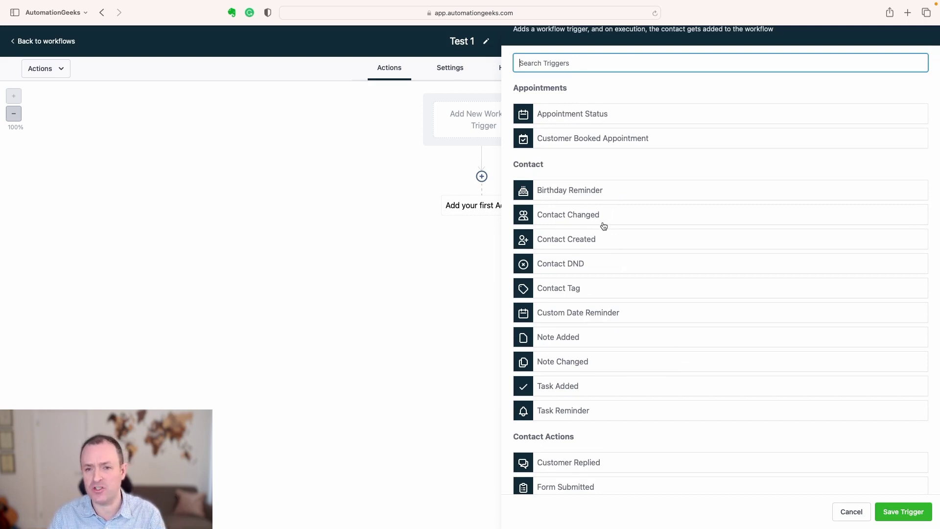
Choose the Contact Changed trigger and add a filter, first trying the Tags field
left_click(570, 219)
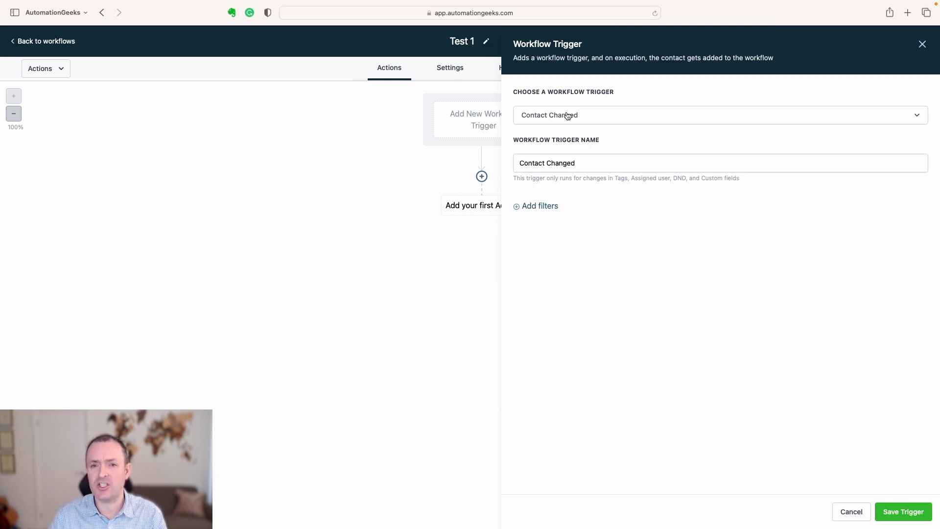
left_click(560, 163)
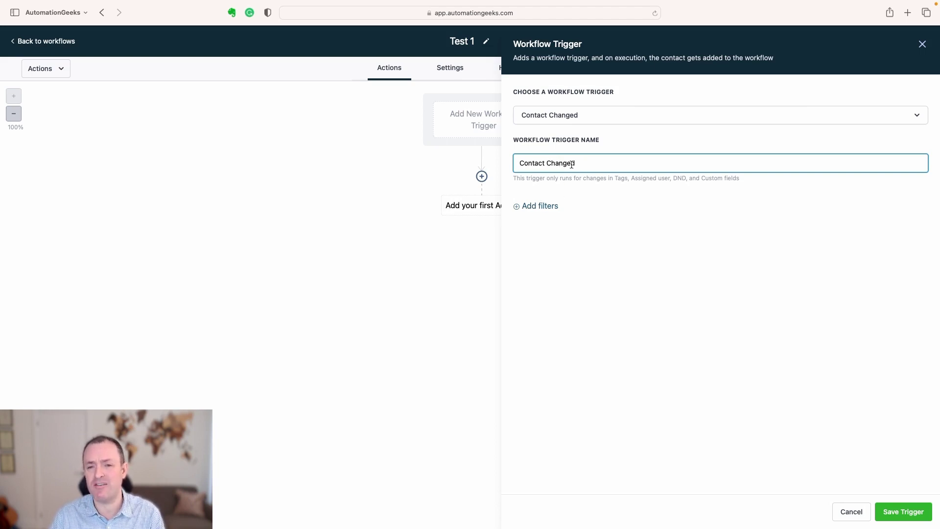
left_click(525, 208)
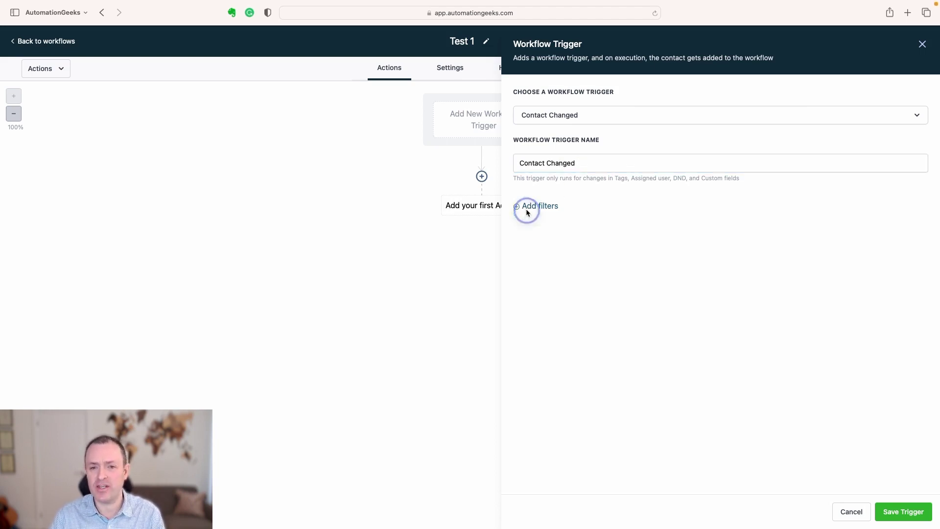
left_click(535, 216)
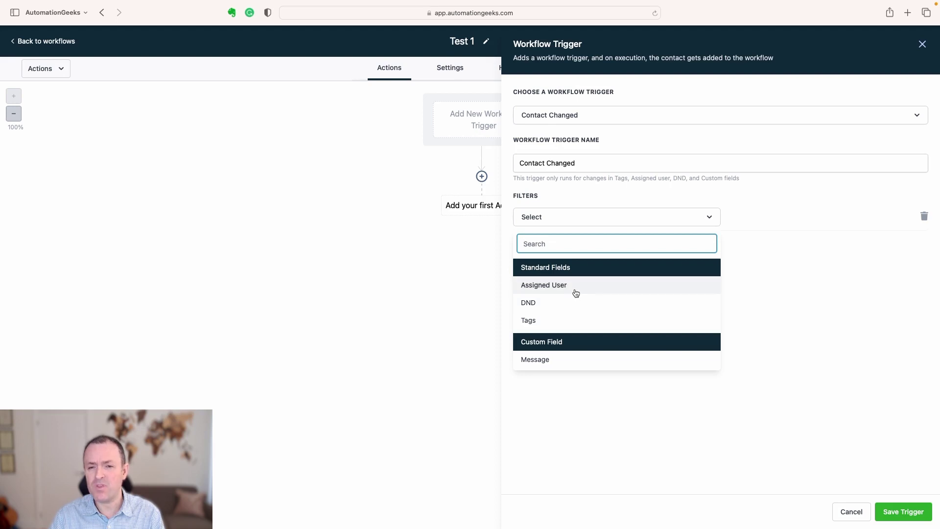
left_click(528, 320)
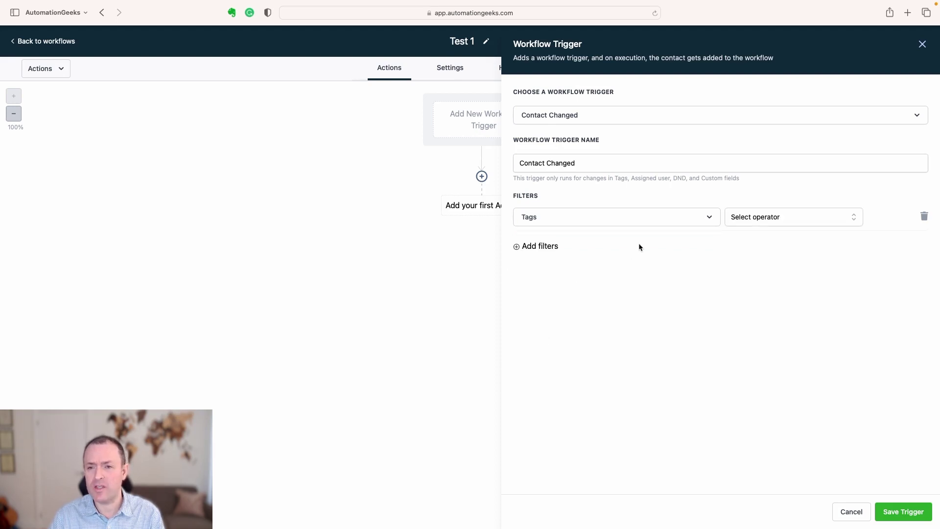
left_click(776, 216)
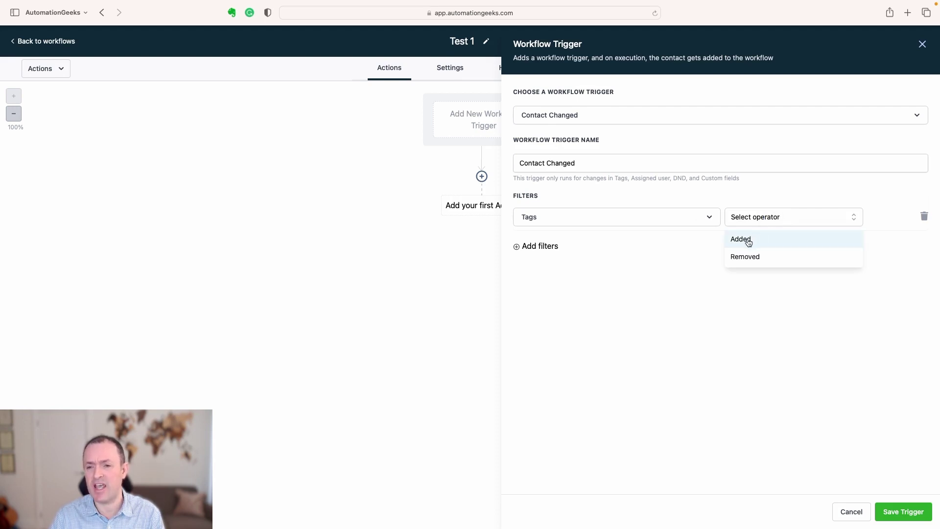
left_click(630, 240)
left_click(530, 246)
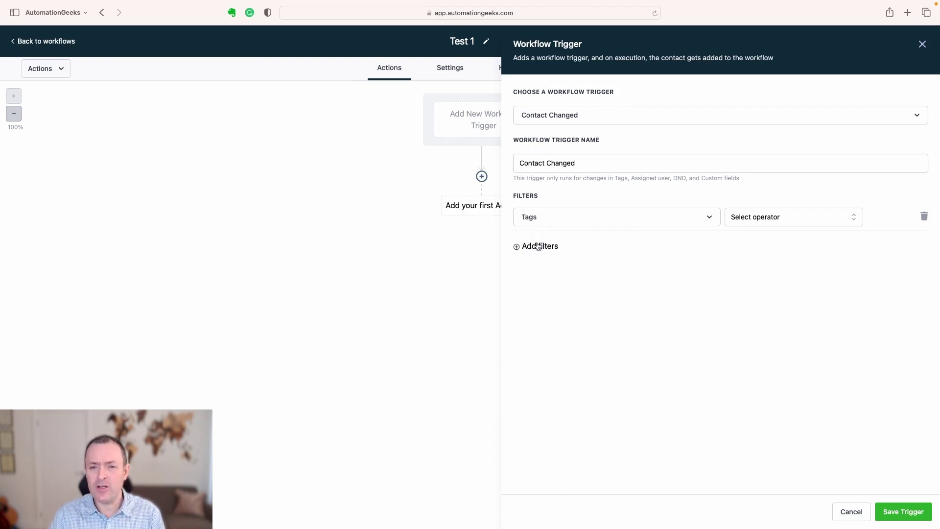
Filter on DND has changed to Enabled DND for all channels, and append '- DND Added' to the name
left_click(559, 217)
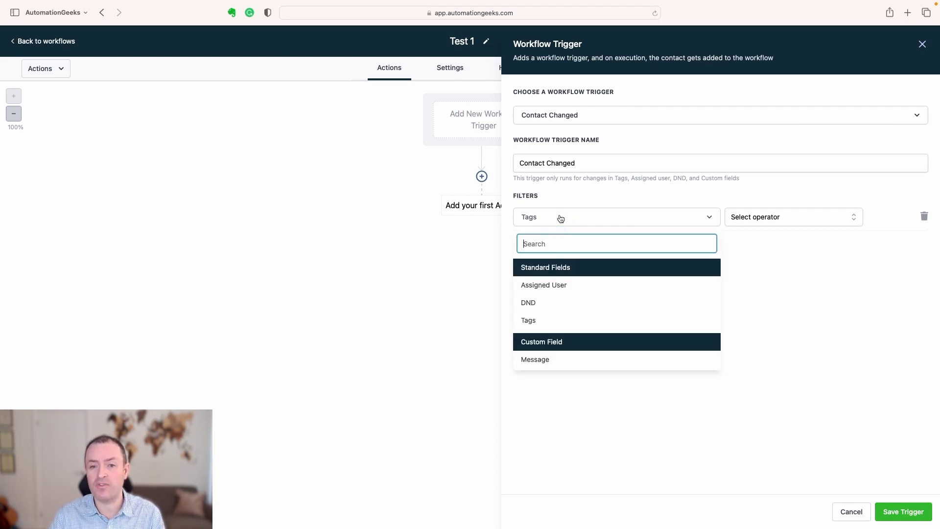
left_click(542, 301)
left_click(772, 220)
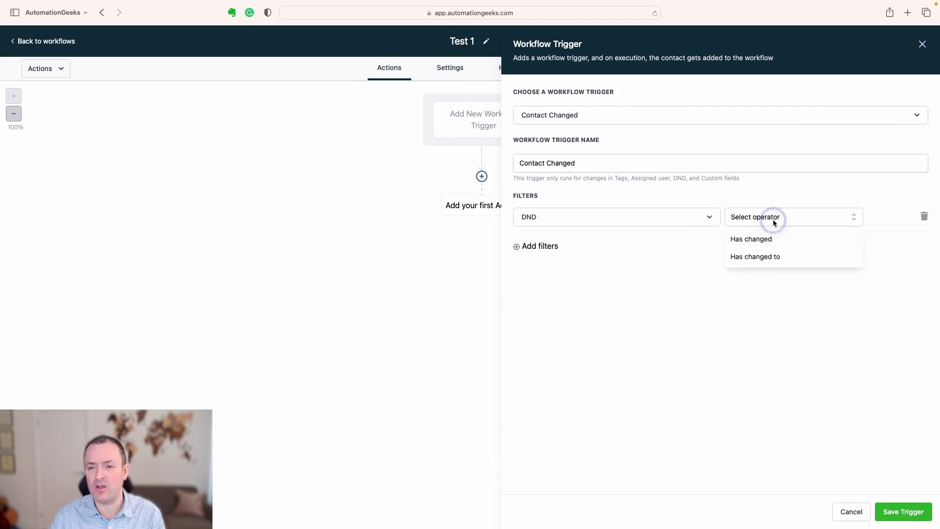
left_click(755, 257)
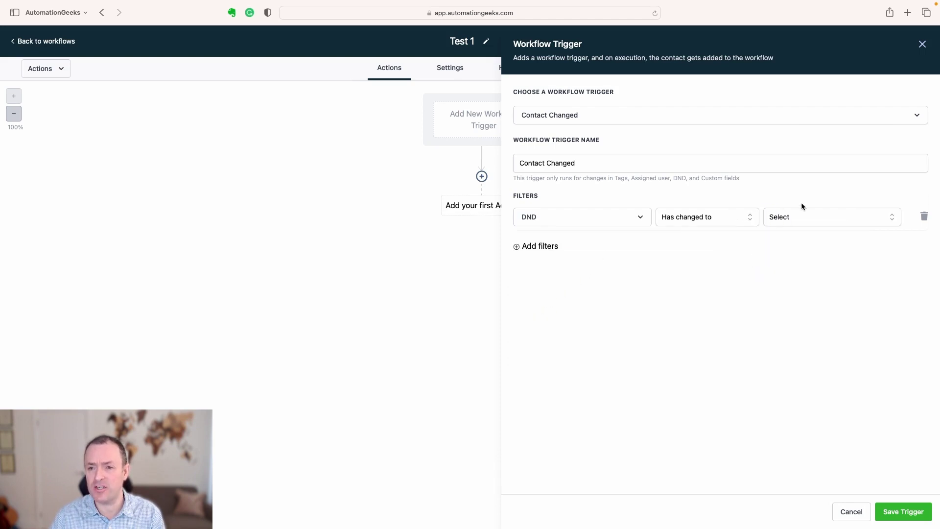
left_click(793, 217)
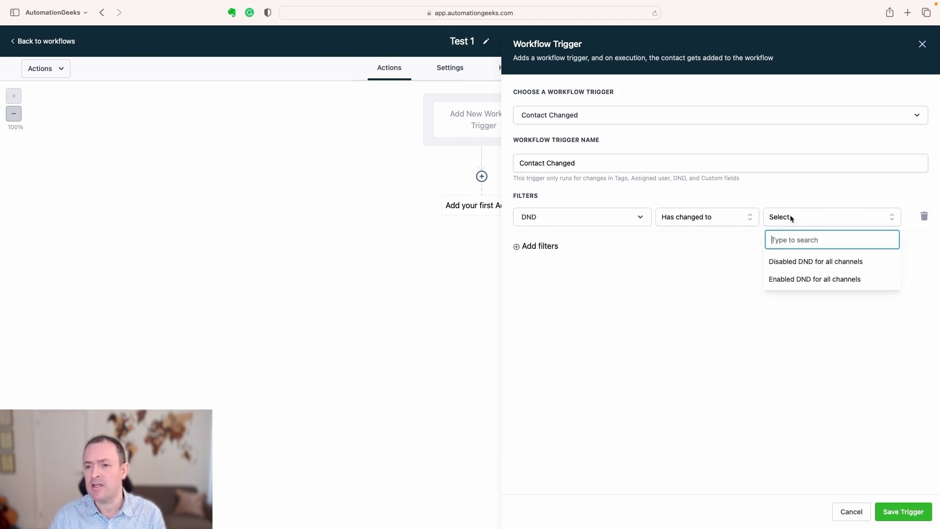
left_click(805, 278)
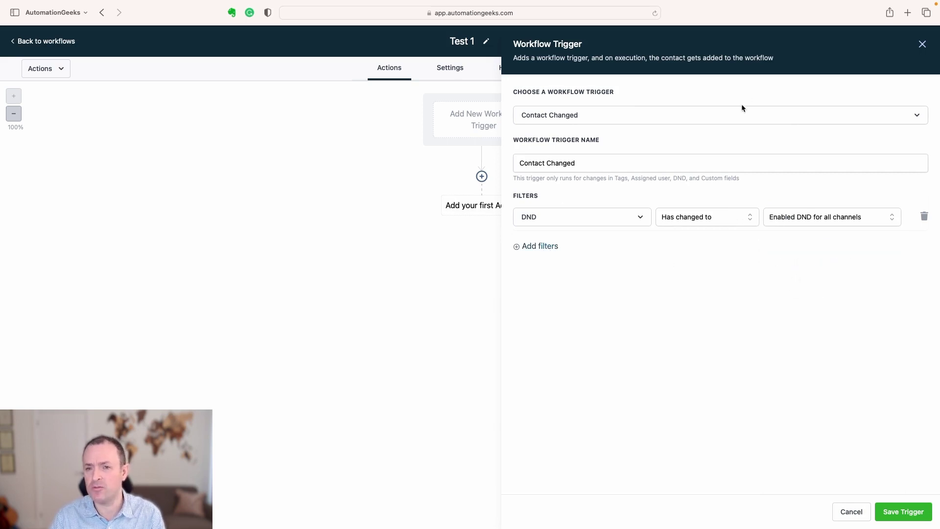
left_click(597, 162)
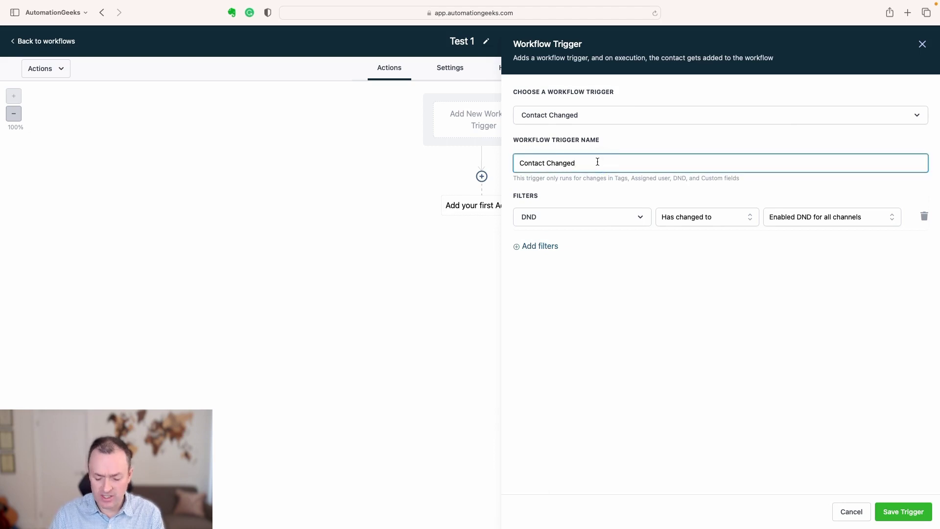
type("- DND")
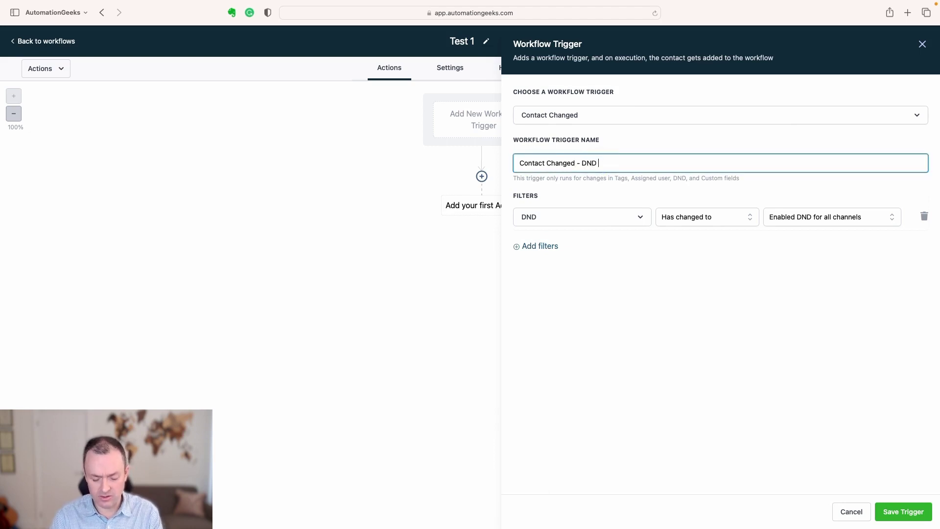
type(" Added")
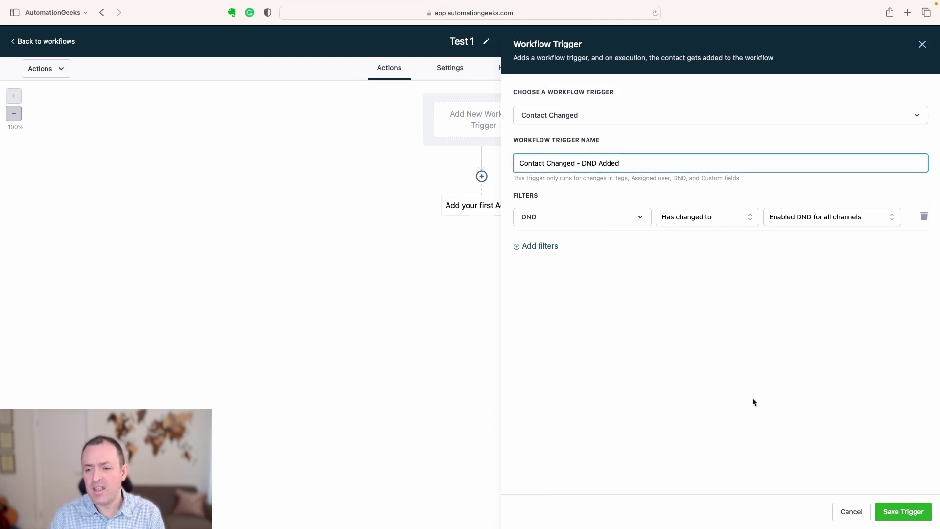
Save the 'Contact Changed - DND Added' trigger onto the canvas
left_click(902, 514)
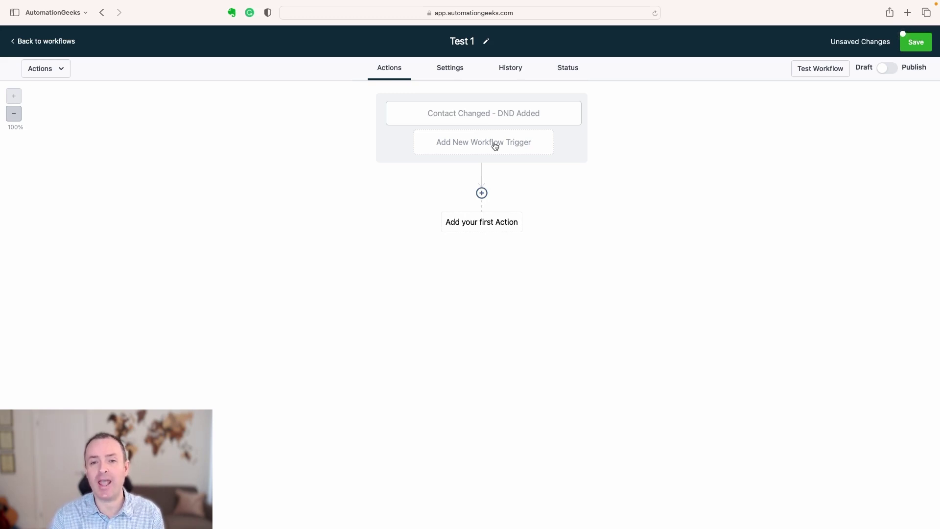
Add the first action by searching 'work' and choosing Add To Workflow
left_click(477, 224)
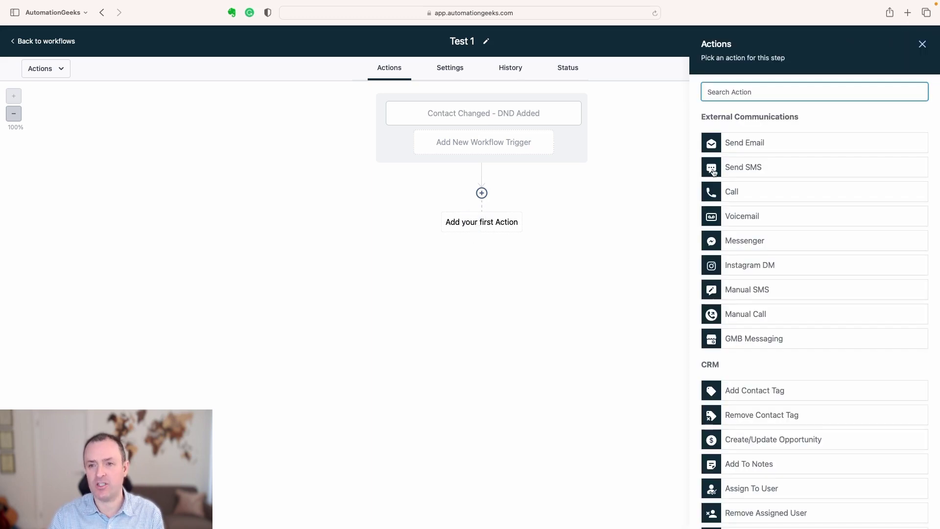
type("work")
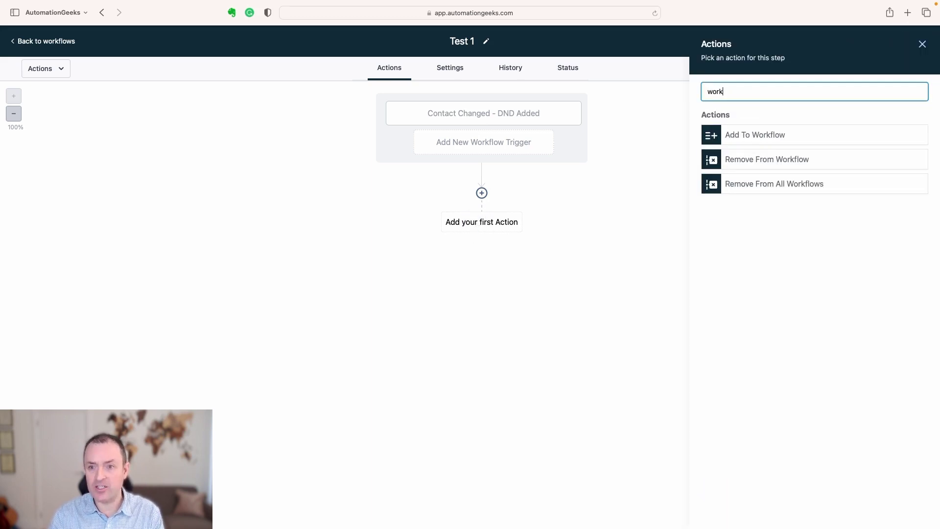
left_click(739, 138)
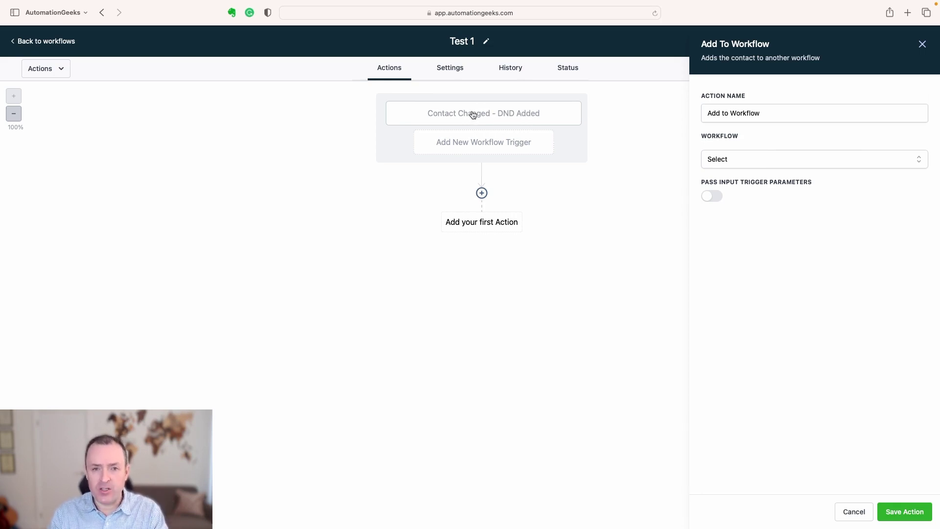
Add a Contact Tag trigger filtered to Tag Added with a new 'dnd' tag, and save it
left_click(484, 144)
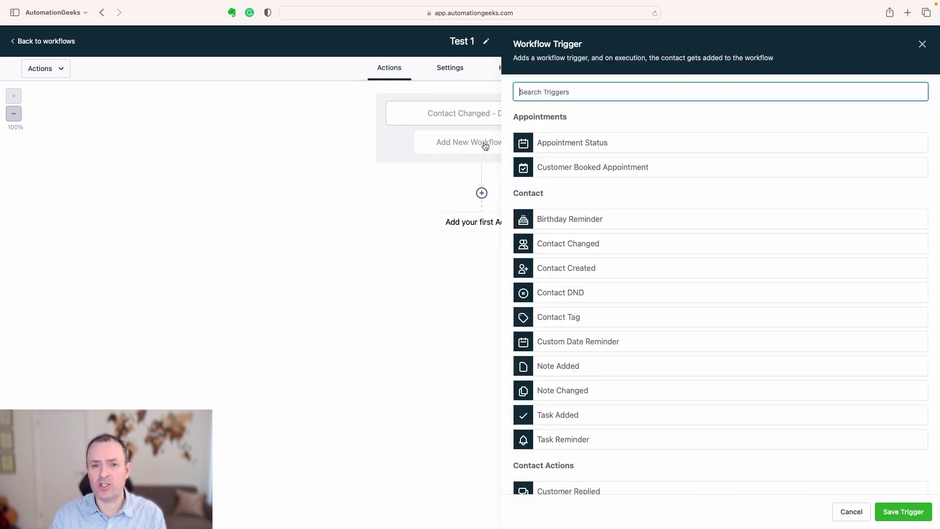
left_click(559, 317)
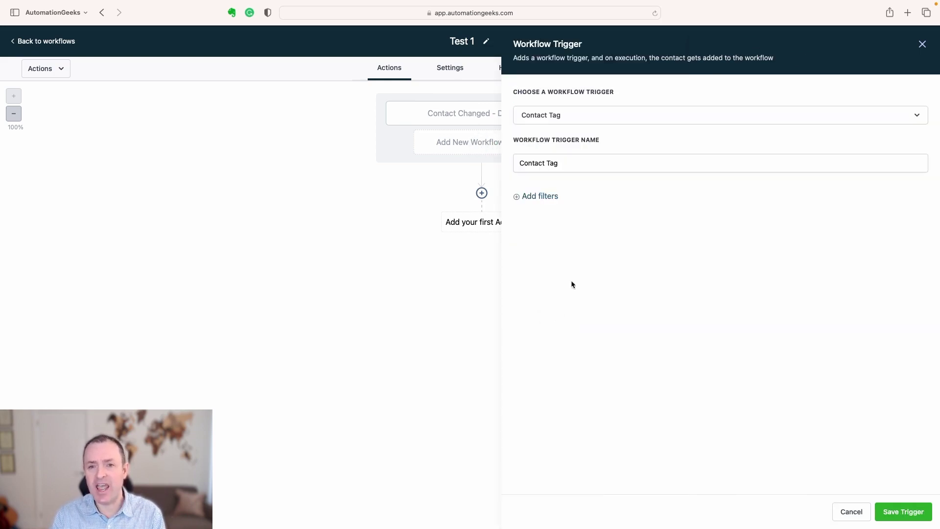
left_click(534, 201)
left_click(568, 207)
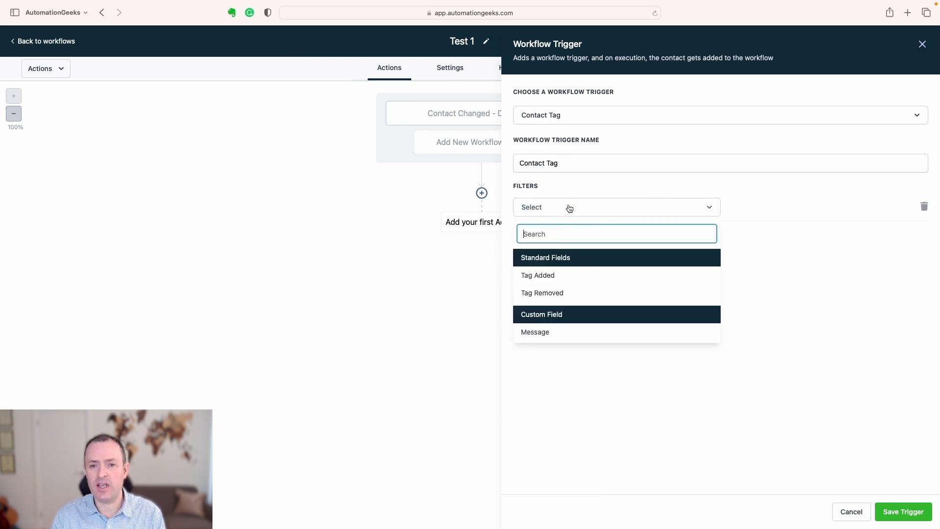
left_click(558, 278)
left_click(768, 210)
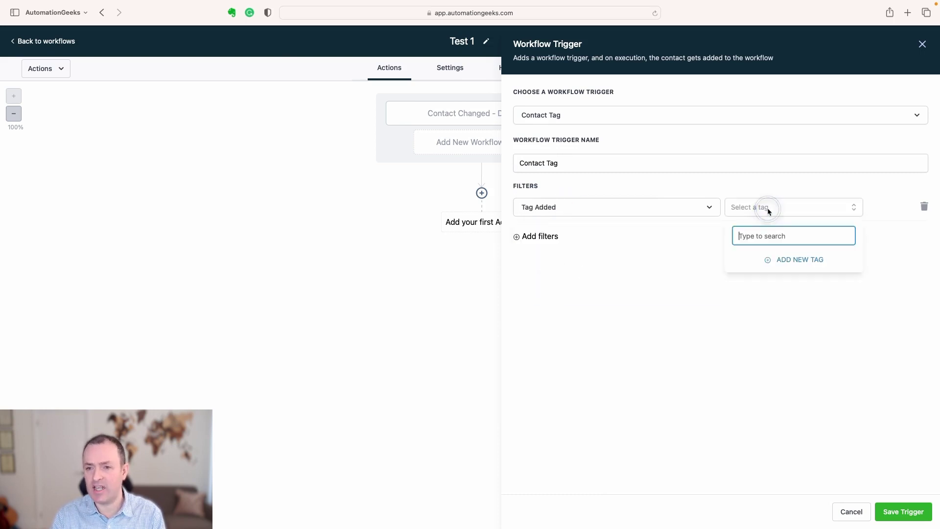
left_click(767, 236)
type("DND")
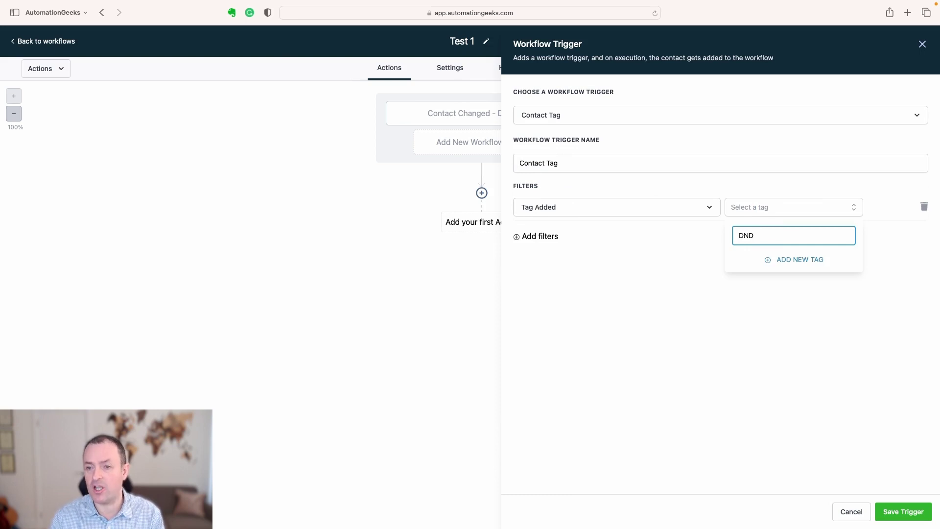
left_click(796, 261)
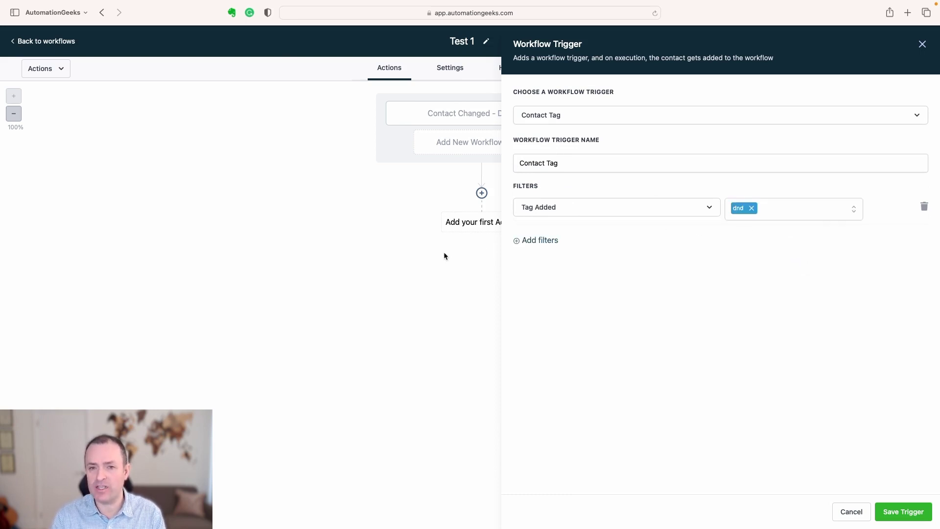
left_click(905, 511)
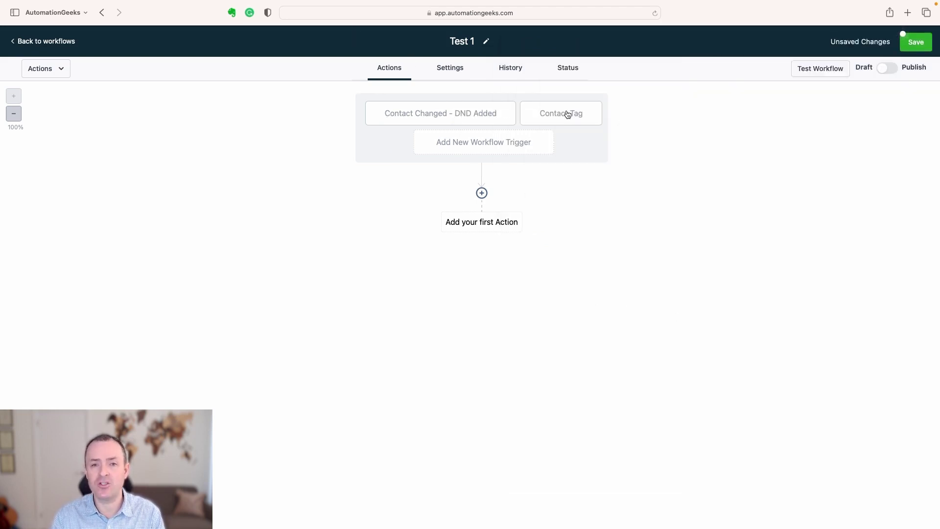
Open the first-action picker and scroll through the External Communications and CRM actions
left_click(473, 224)
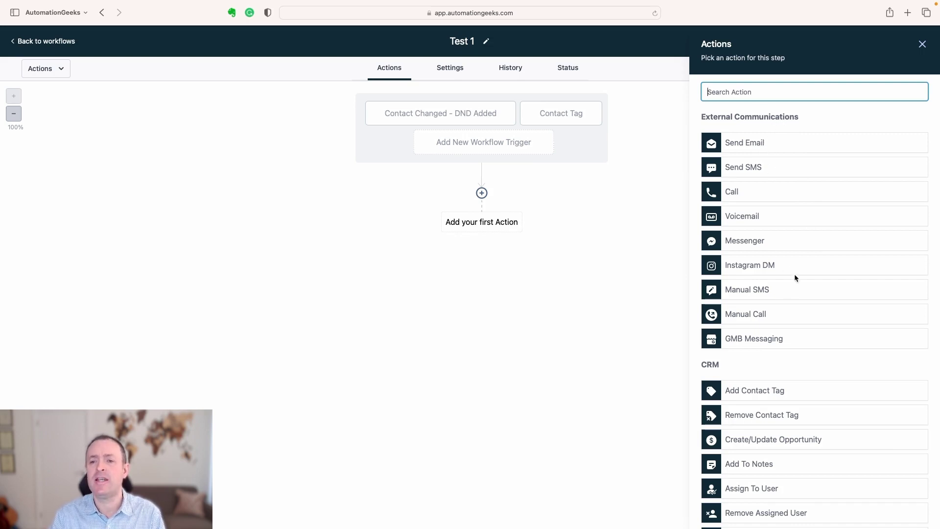
scroll(794, 273, "down", 6)
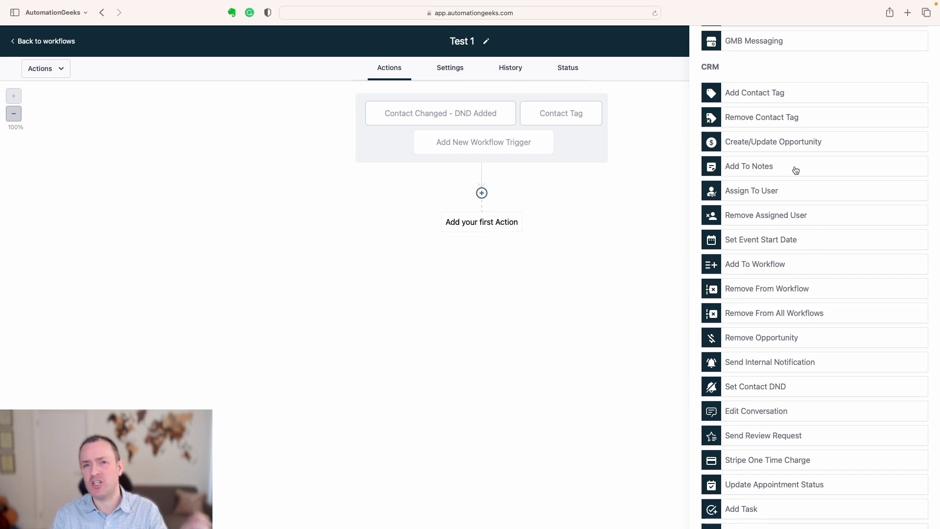
scroll(826, 172, "down", 2)
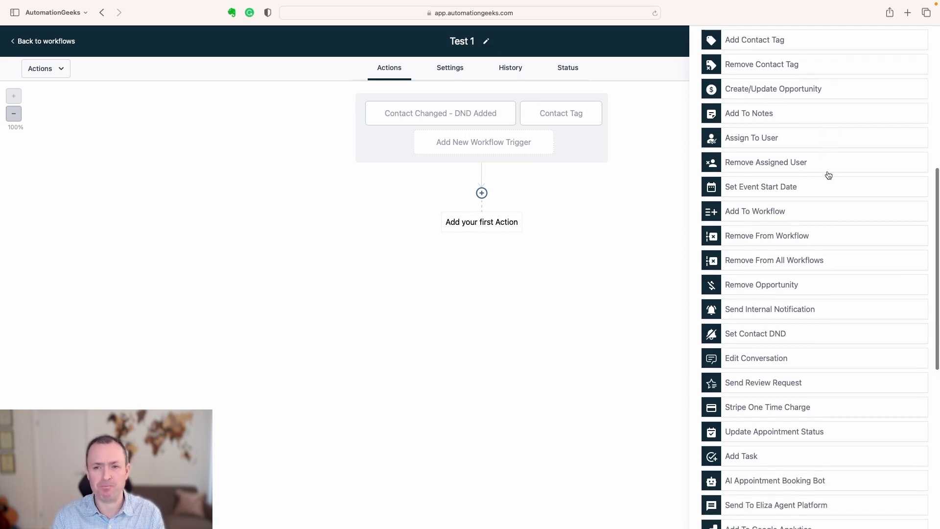
scroll(831, 197, "down", 2)
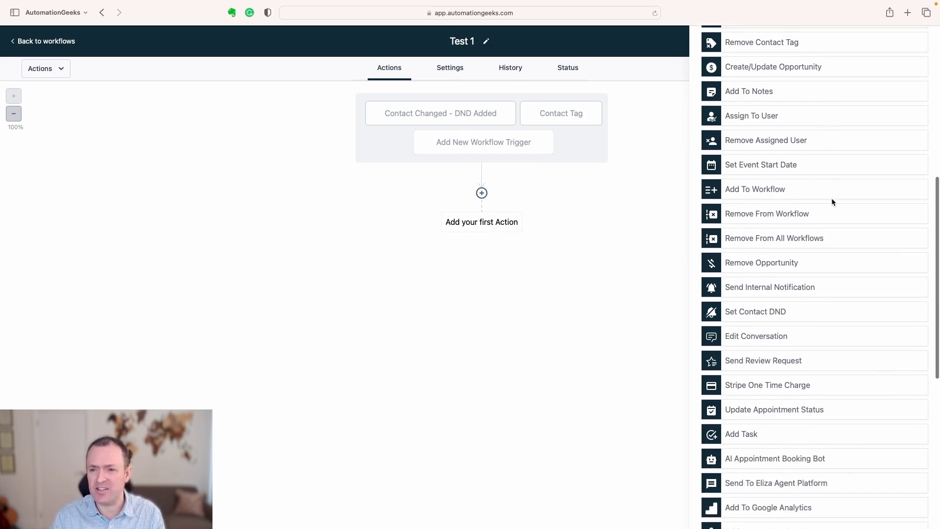
scroll(818, 198, "down", 2)
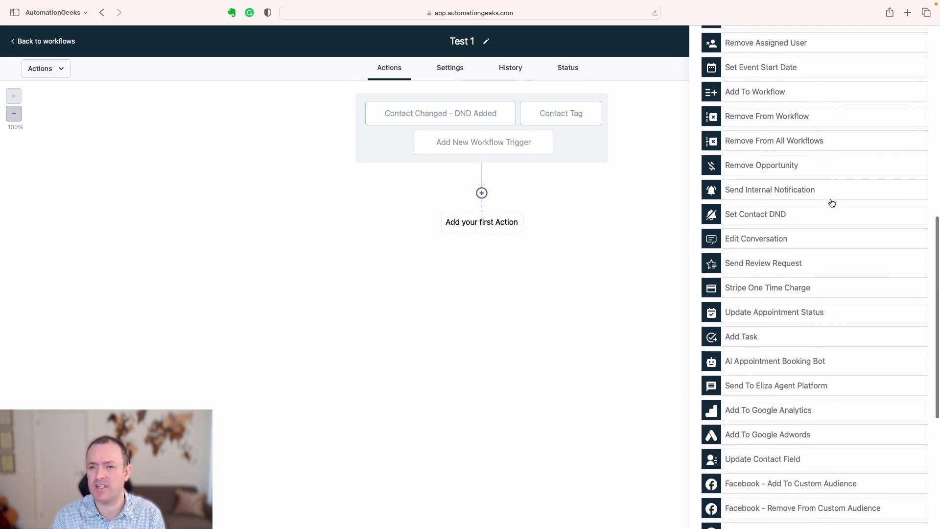
scroll(831, 204, "down", 2)
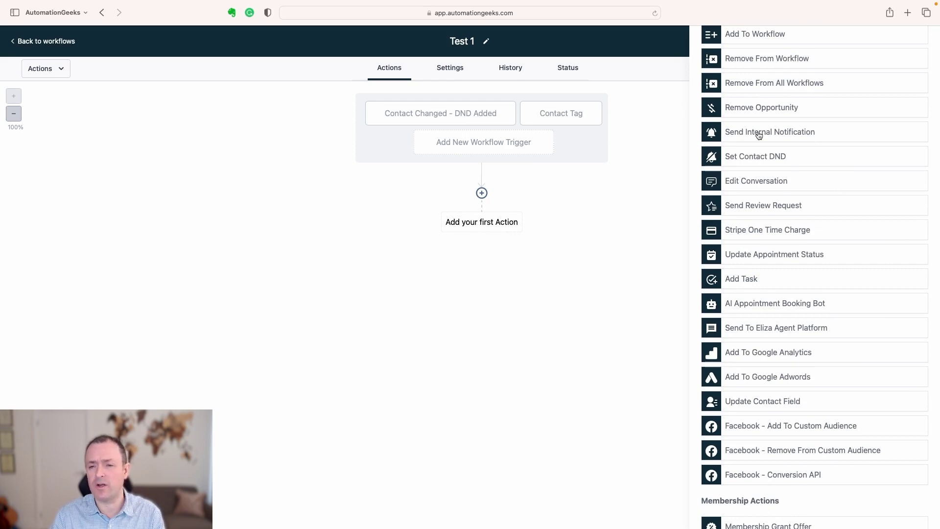
scroll(793, 154, "up", 10)
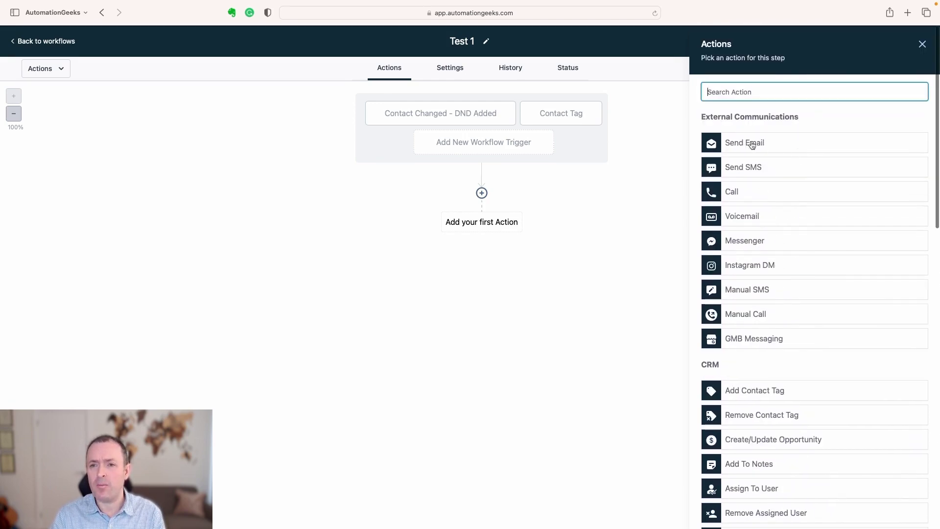
Choose Send Email and set the From Name to the User > Full Name custom value
left_click(739, 144)
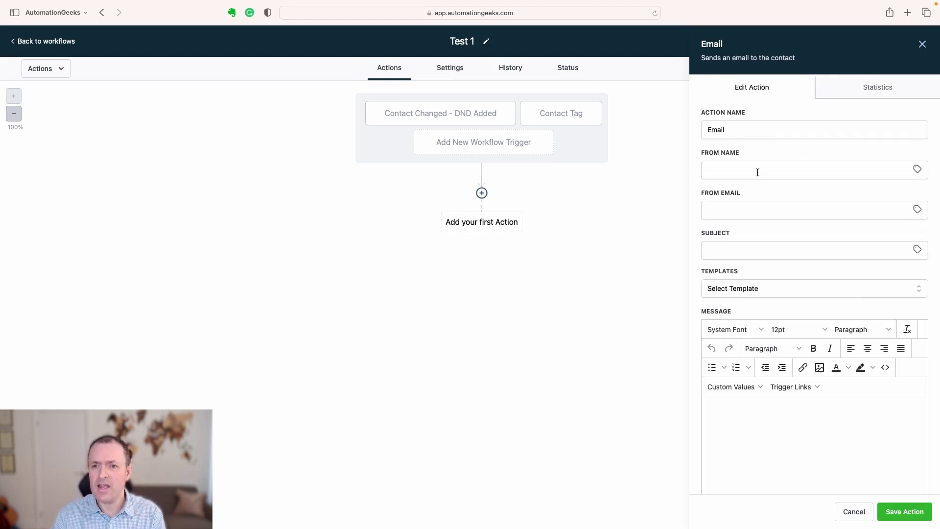
left_click(739, 171)
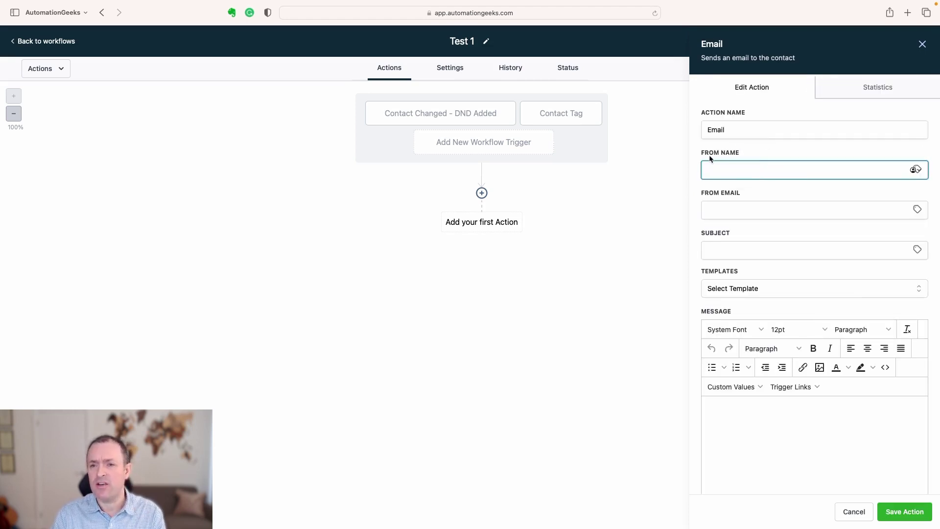
left_click(917, 168)
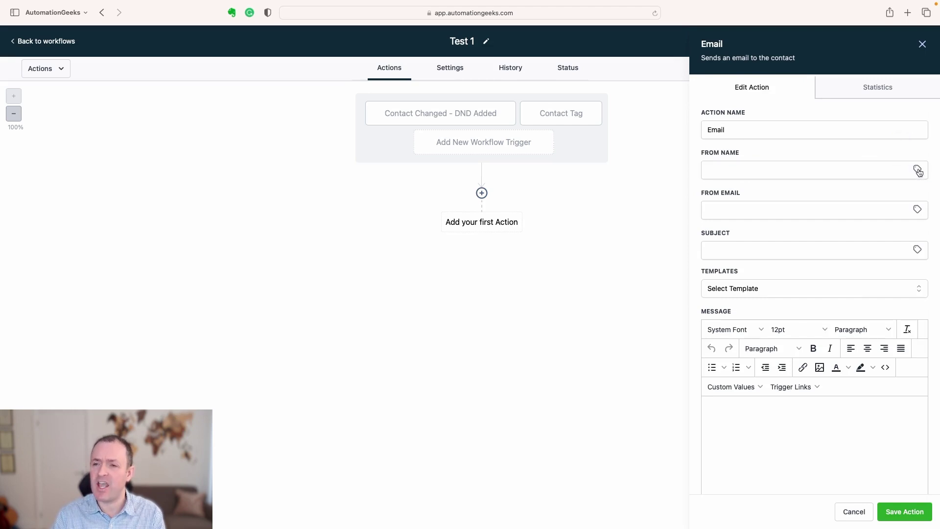
left_click(917, 170)
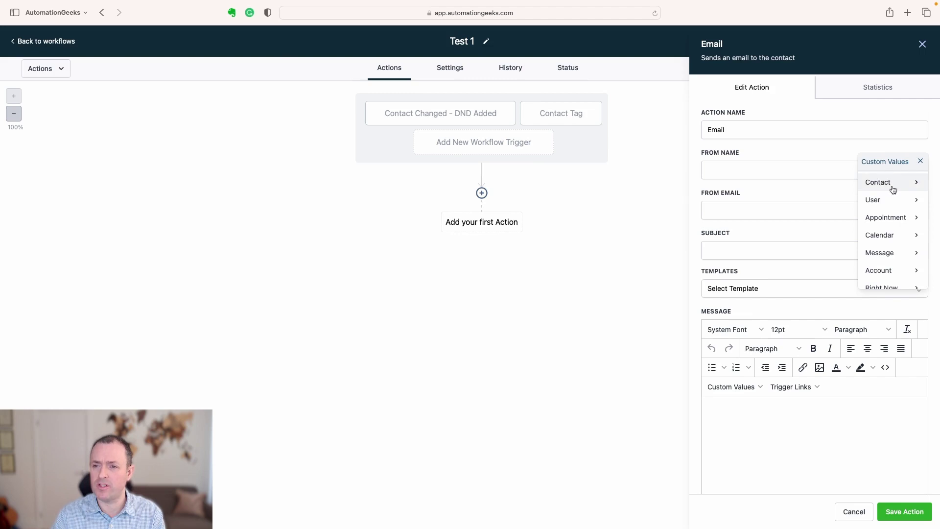
left_click(914, 201)
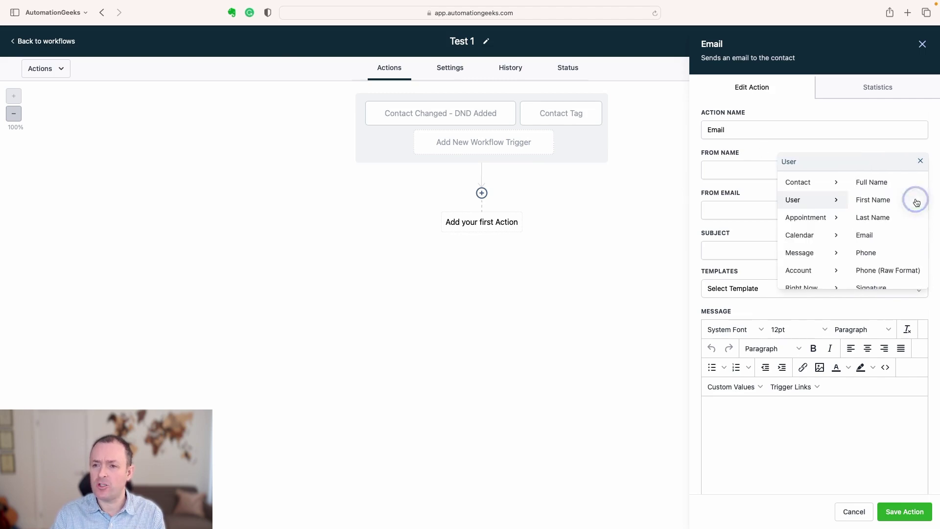
left_click(889, 188)
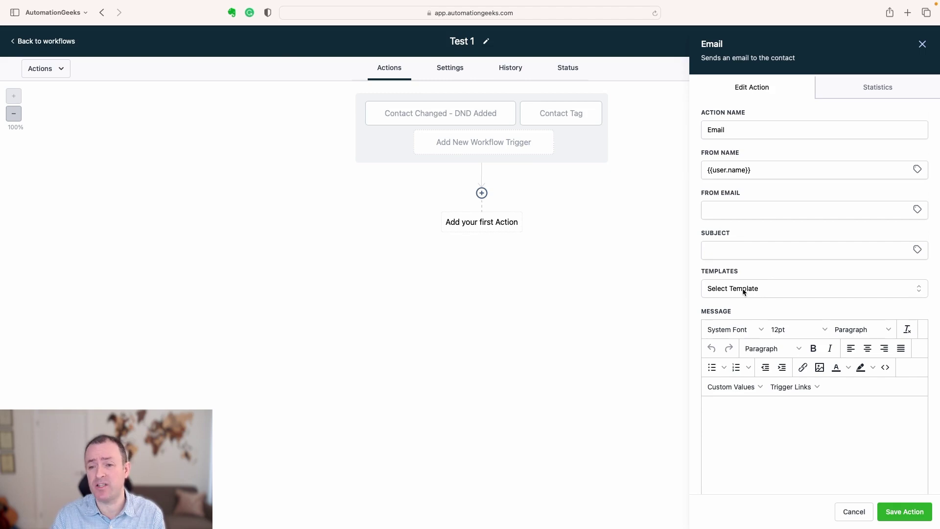
Write the message as 'Hi {{contact.first_name}},' using the Contact > First Name custom value
left_click(735, 405)
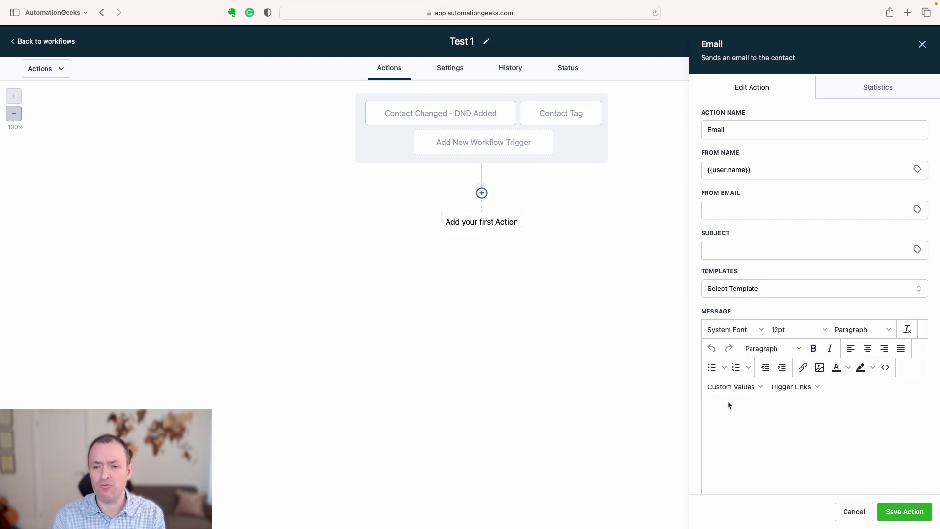
scroll(732, 406, "down", 3)
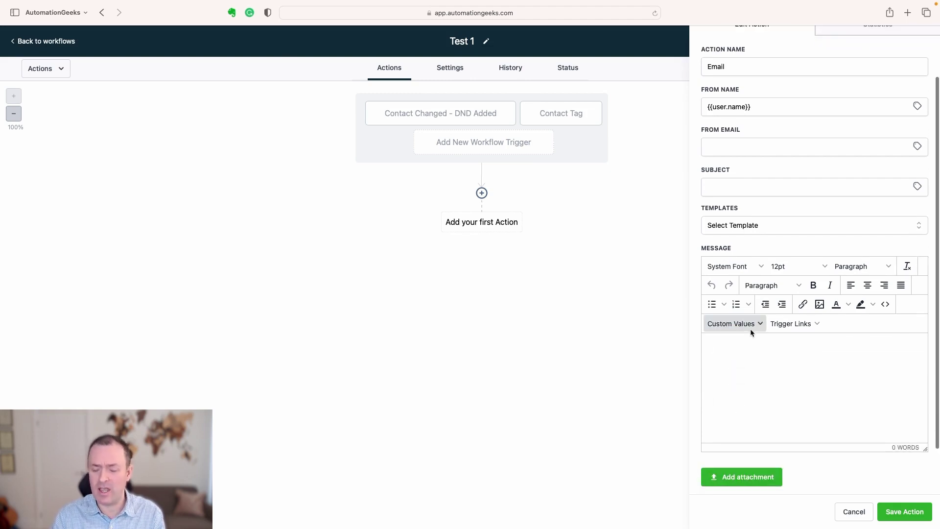
type("Hi")
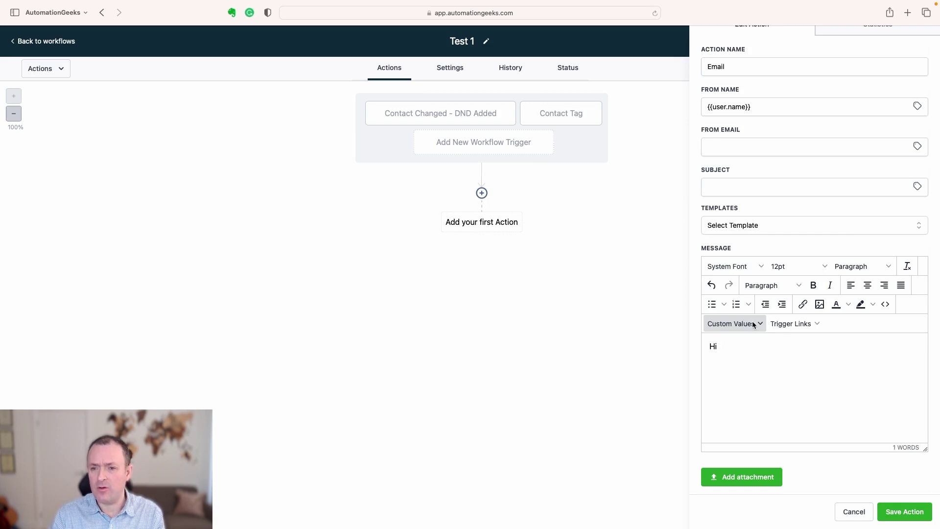
left_click(754, 325)
mouse_move(747, 342)
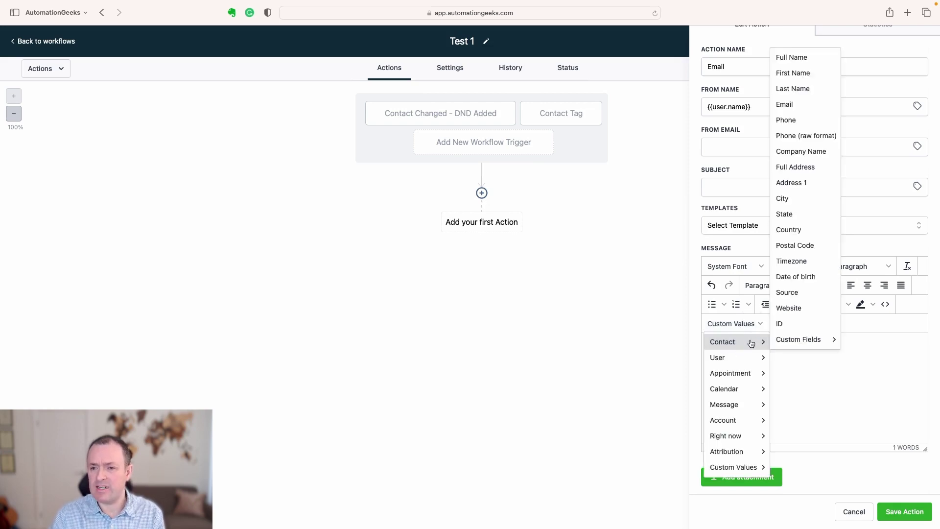
left_click(793, 73)
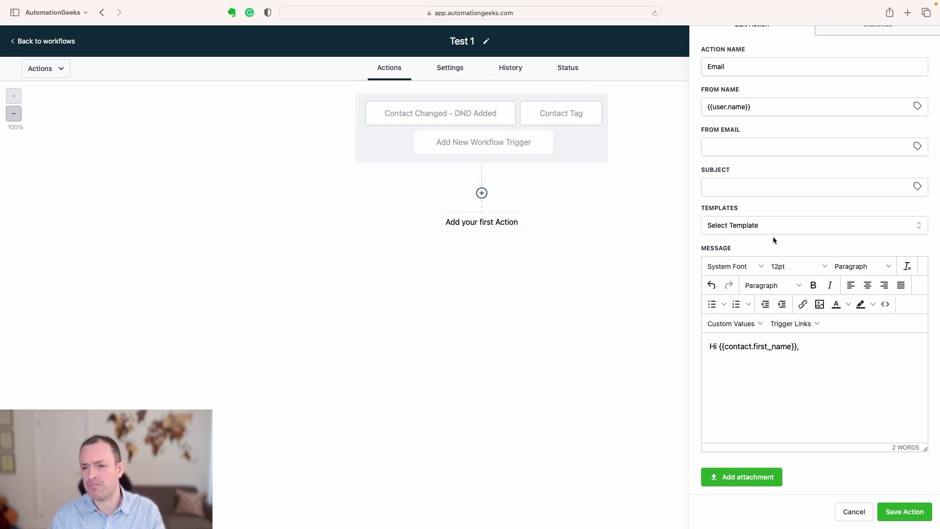
scroll(774, 235, "up", 3)
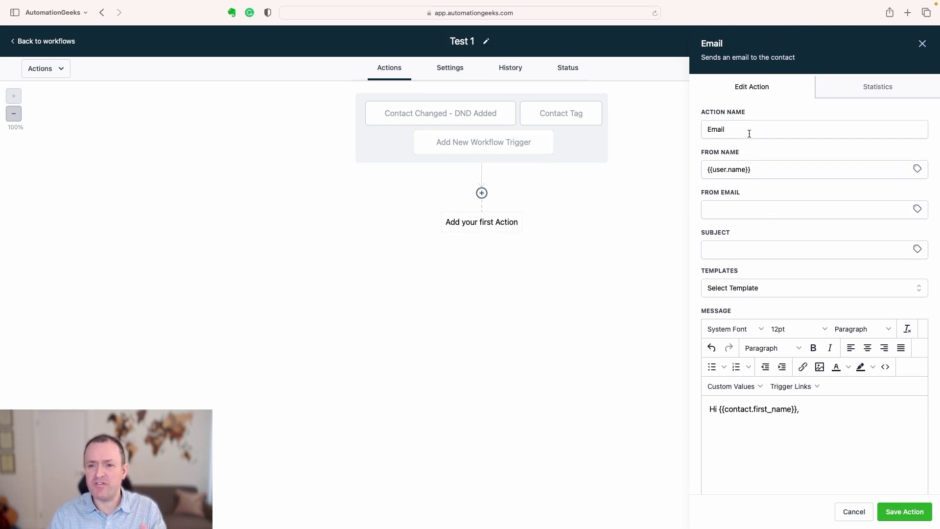
scroll(765, 407, "down", 5)
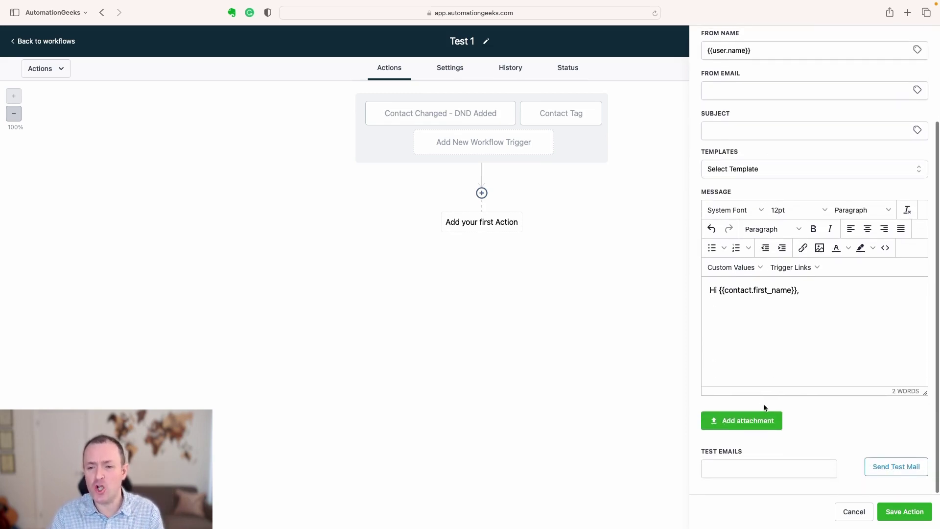
scroll(765, 407, "up", 5)
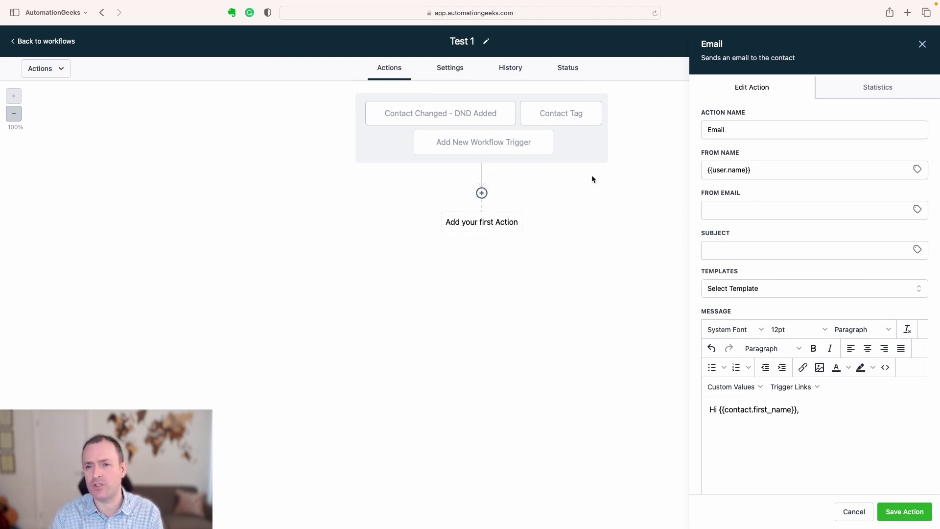
Close the email action unsaved and start an internal notification of type Email as the first action
left_click(923, 46)
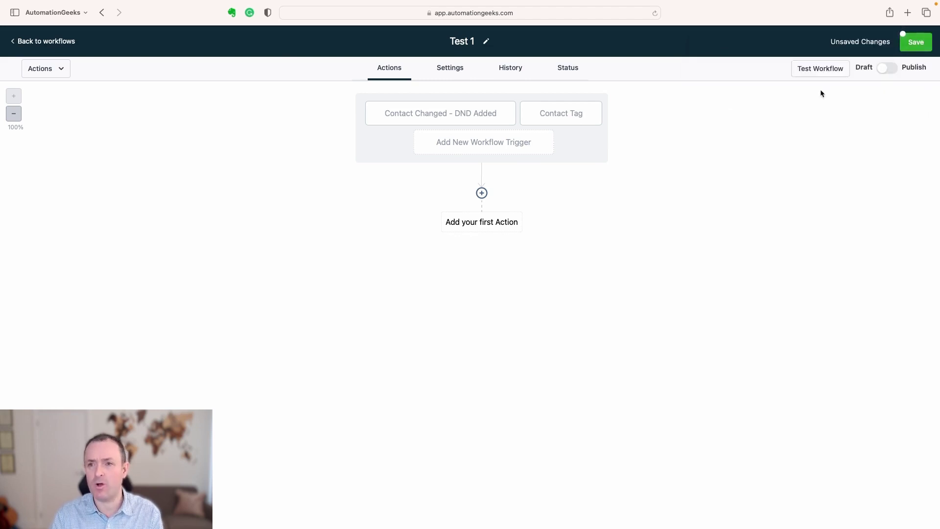
left_click(458, 225)
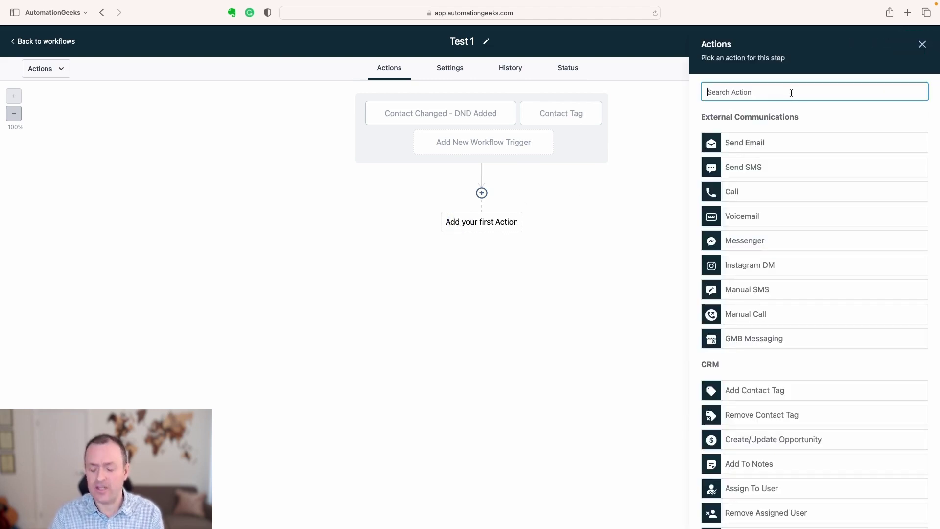
type("not")
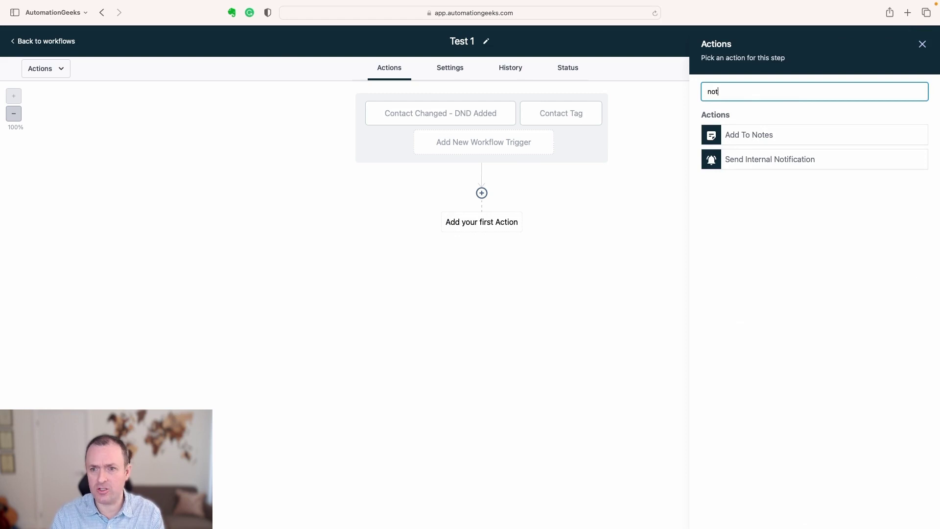
left_click(764, 162)
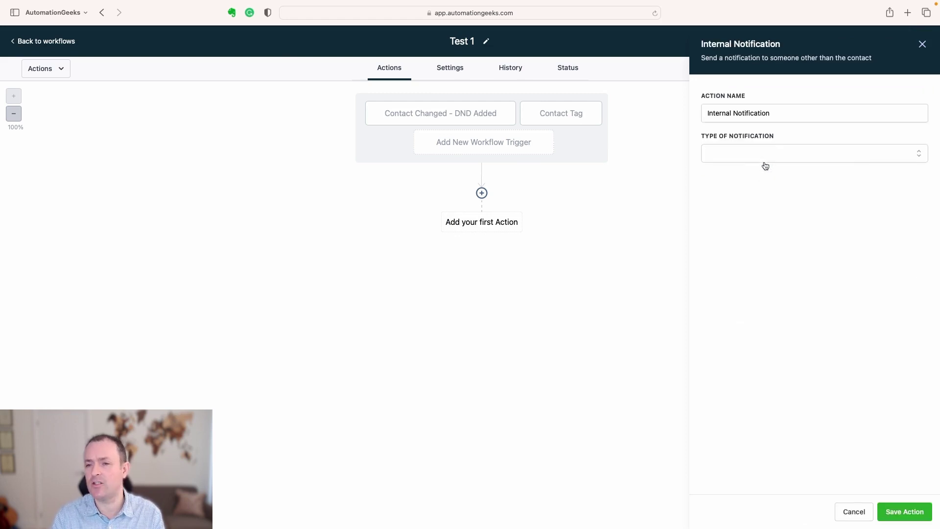
left_click(739, 155)
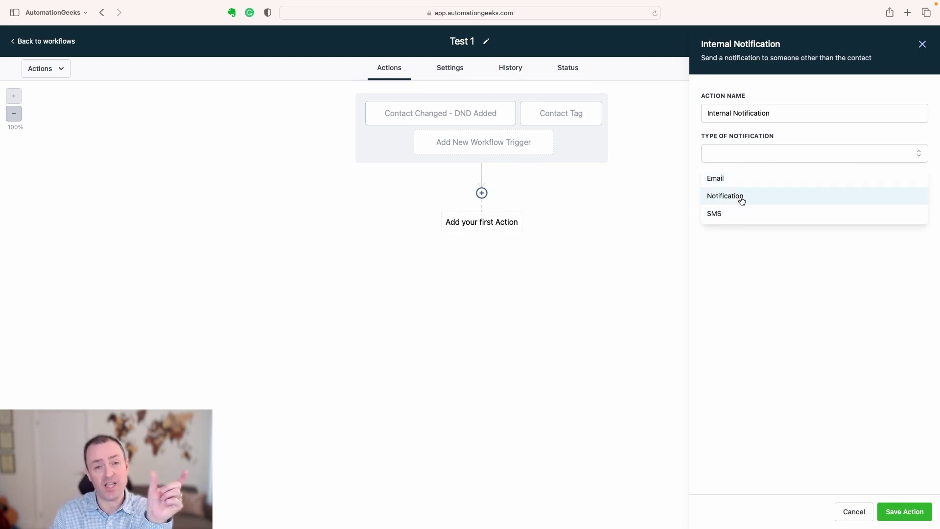
left_click(715, 178)
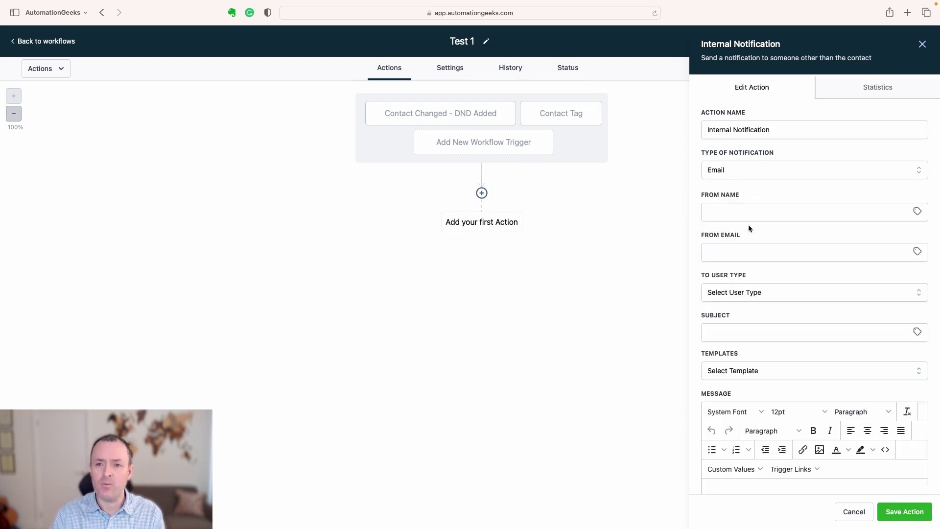
Set the notification to go to a particular user, leaving the user list unchosen
scroll(734, 215, "down", 3)
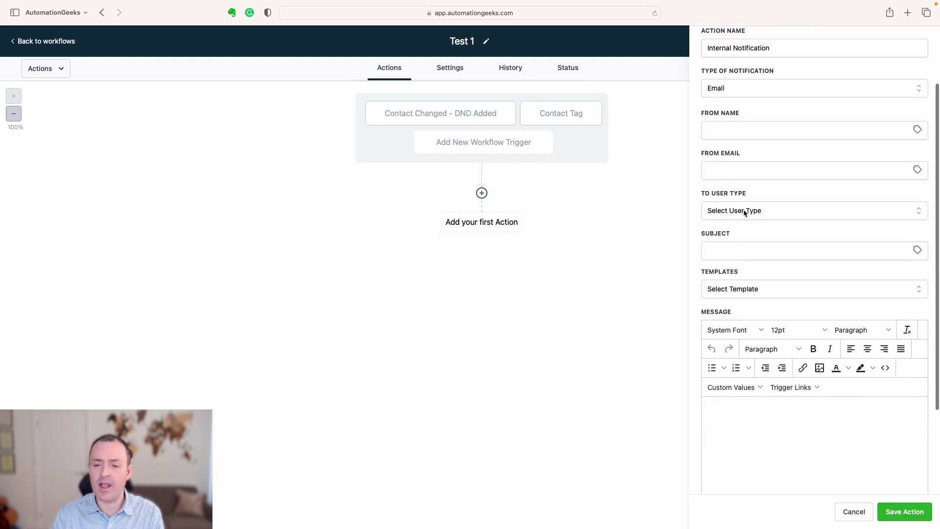
left_click(744, 211)
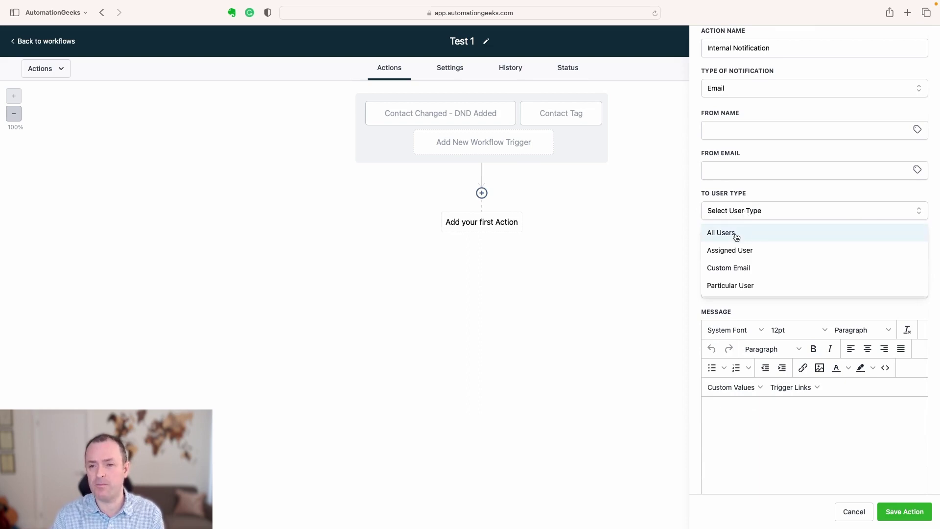
left_click(753, 285)
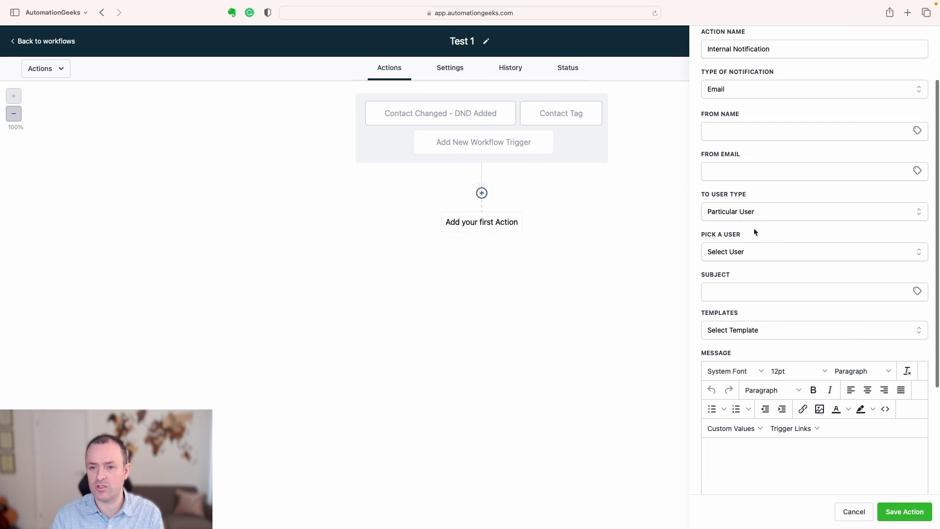
left_click(737, 252)
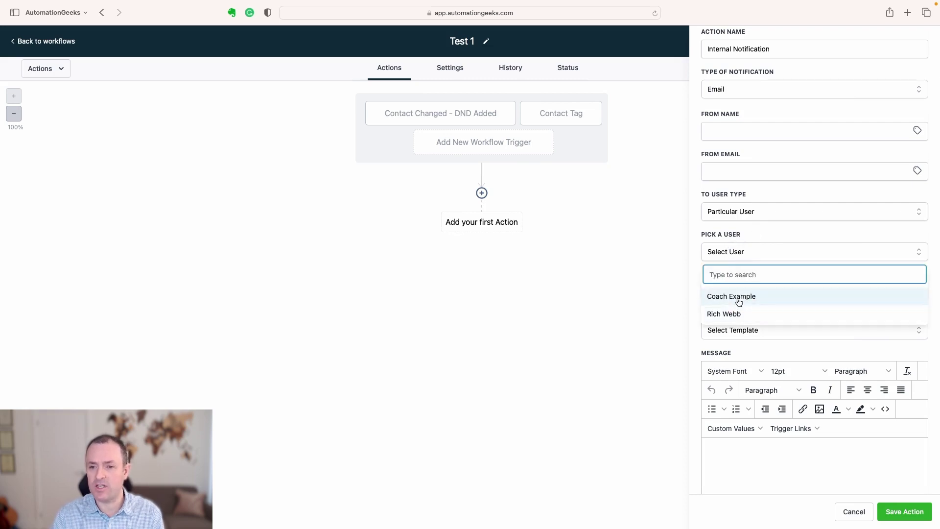
left_click(693, 257)
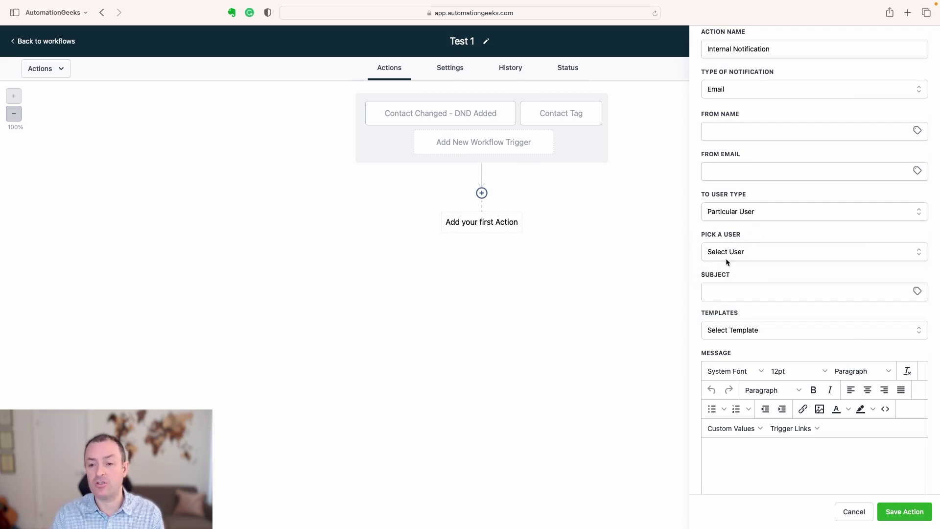
Begin the message body with 'Hi' followed by the {{user.first_name}} custom value
scroll(734, 403, "down", 2)
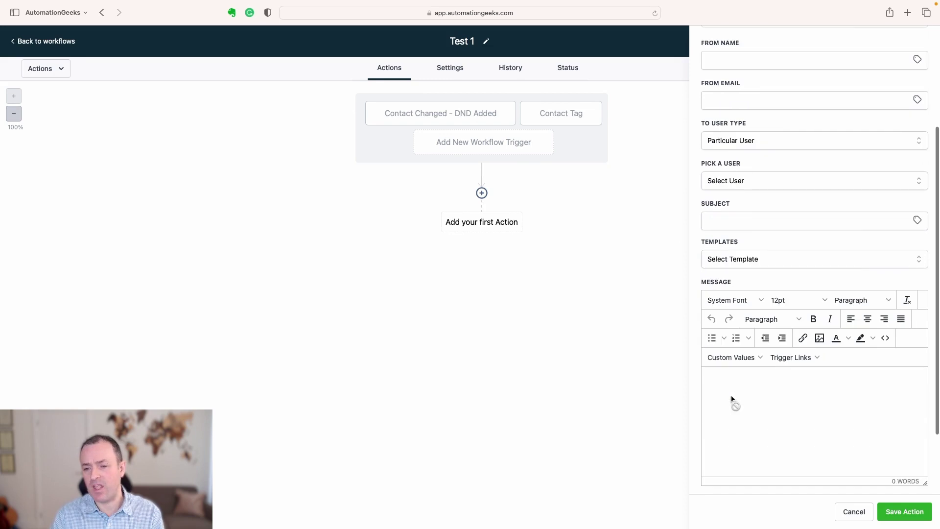
left_click(758, 359)
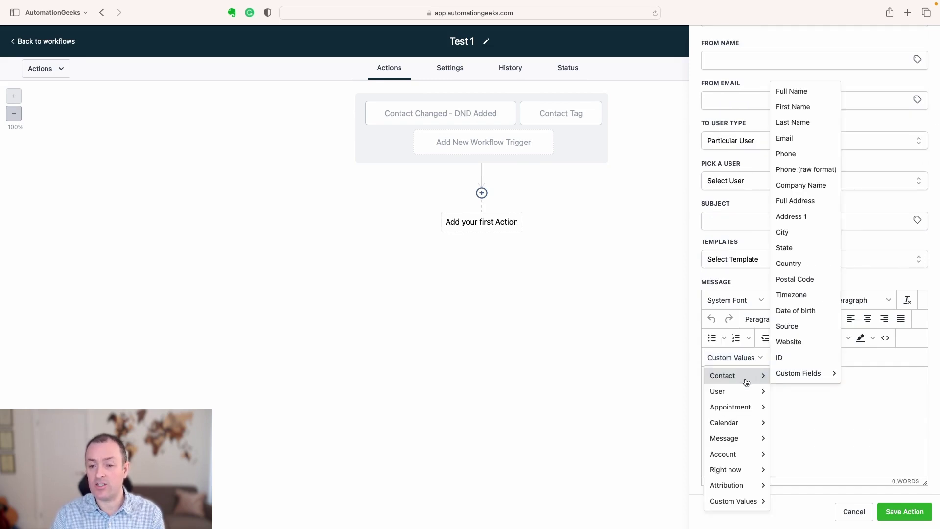
mouse_move(737, 391)
left_click(797, 388)
left_click(784, 404)
type("Hi")
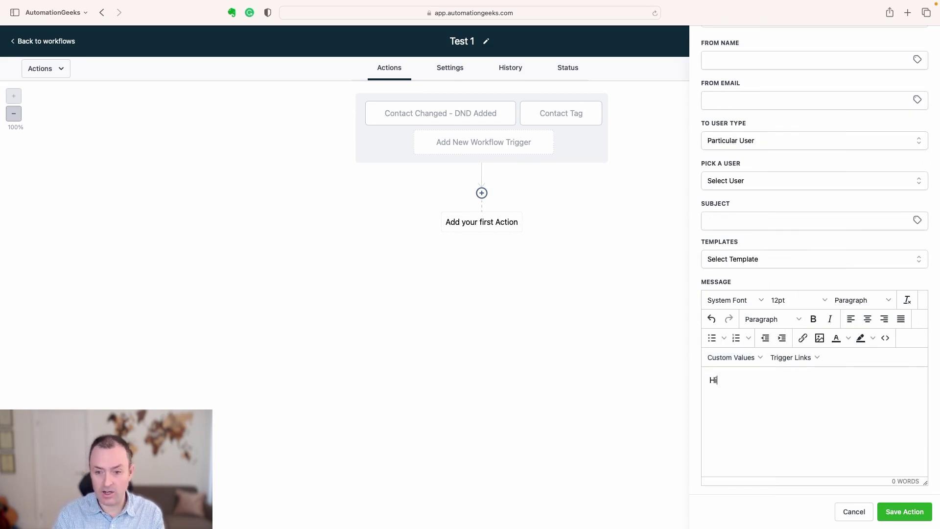
left_click(741, 358)
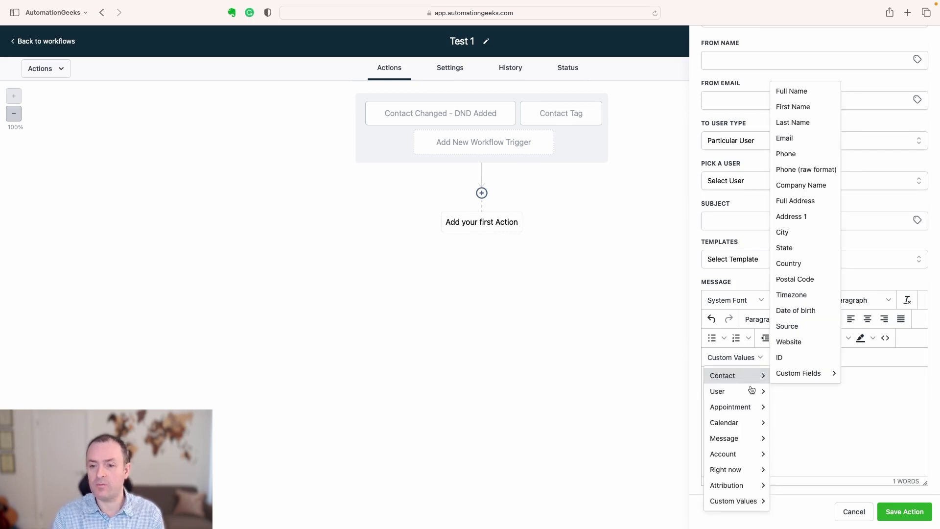
mouse_move(751, 393)
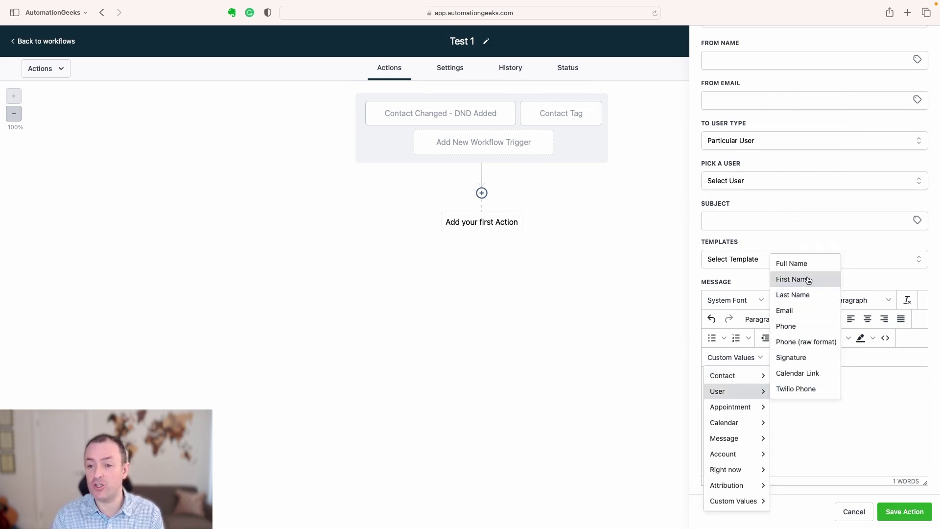
left_click(806, 278)
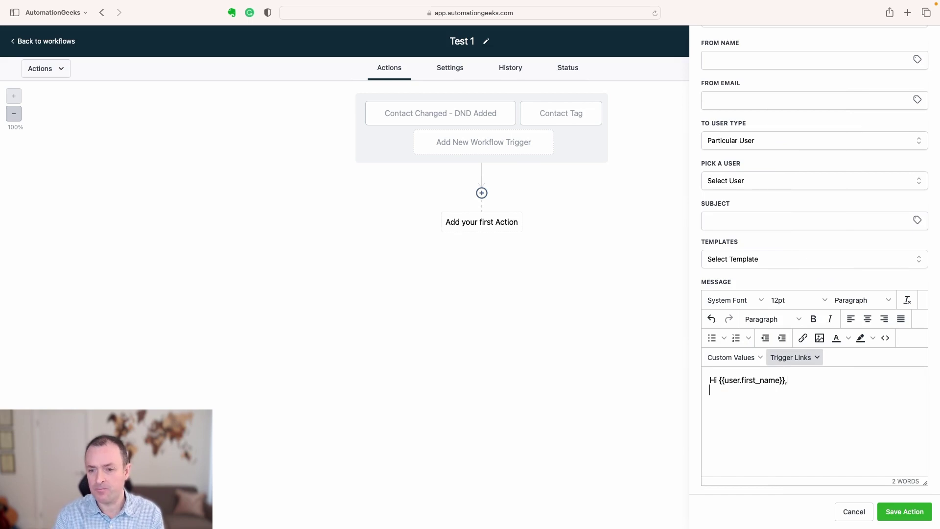
Add the line 'There is a new DND for {{contact.name}}', then cancel the notification action
key("Return")
type("There ")
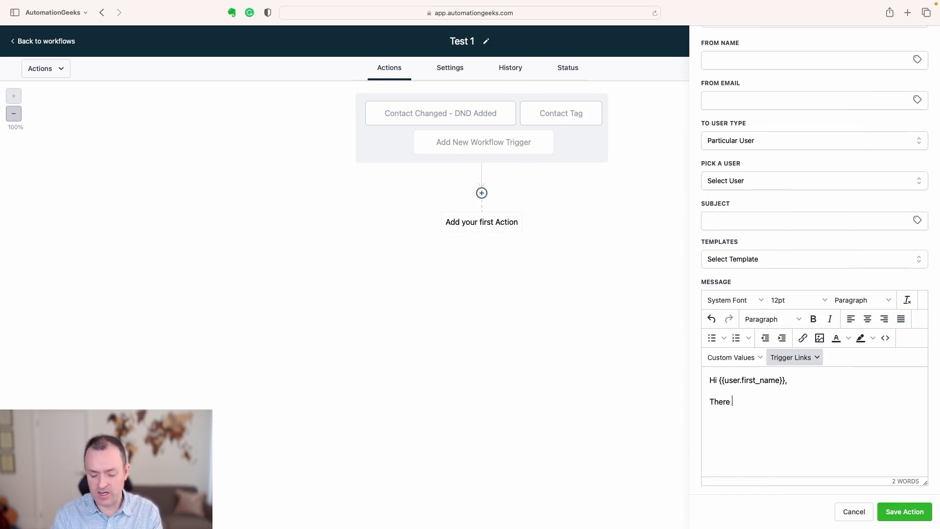
type("is a new ")
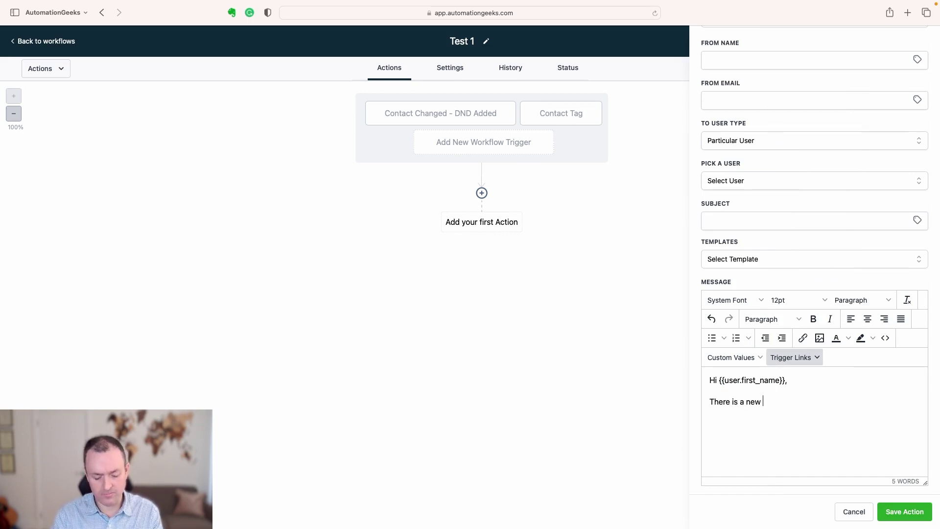
type("DND for")
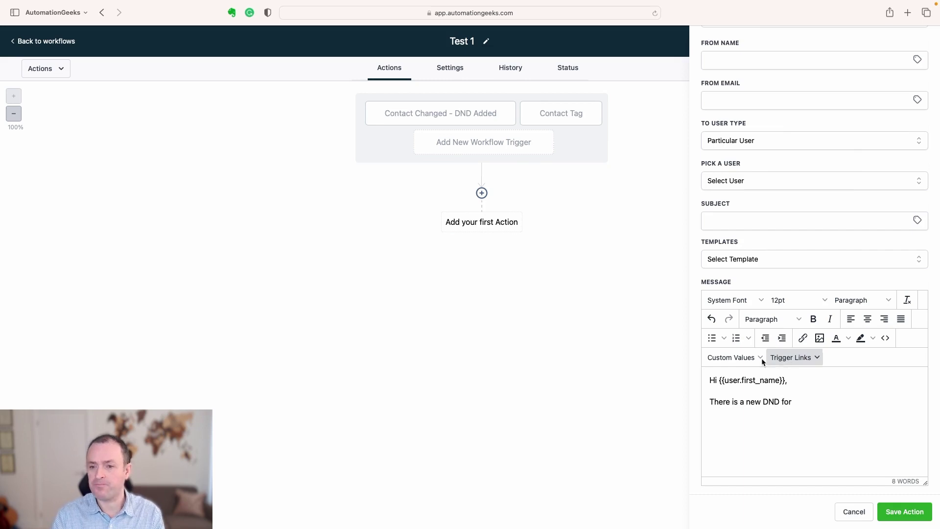
left_click(741, 357)
mouse_move(737, 376)
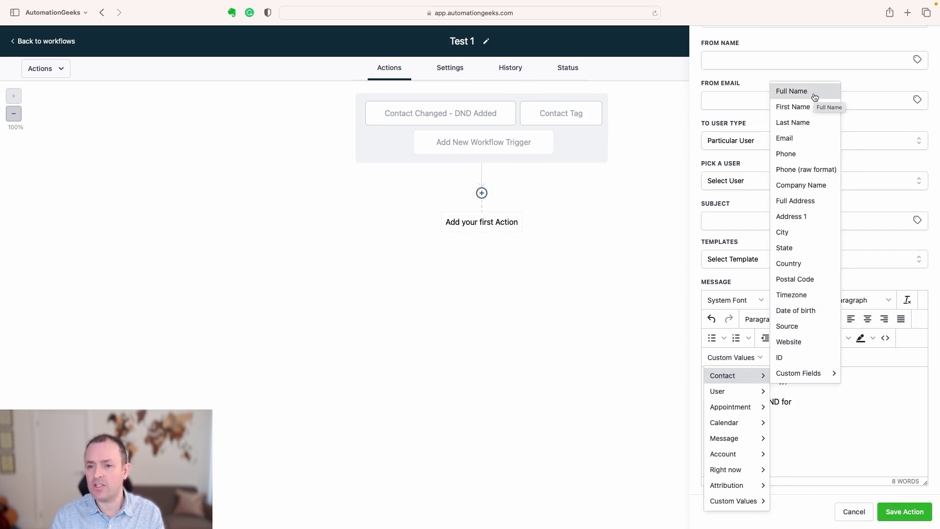
left_click(814, 96)
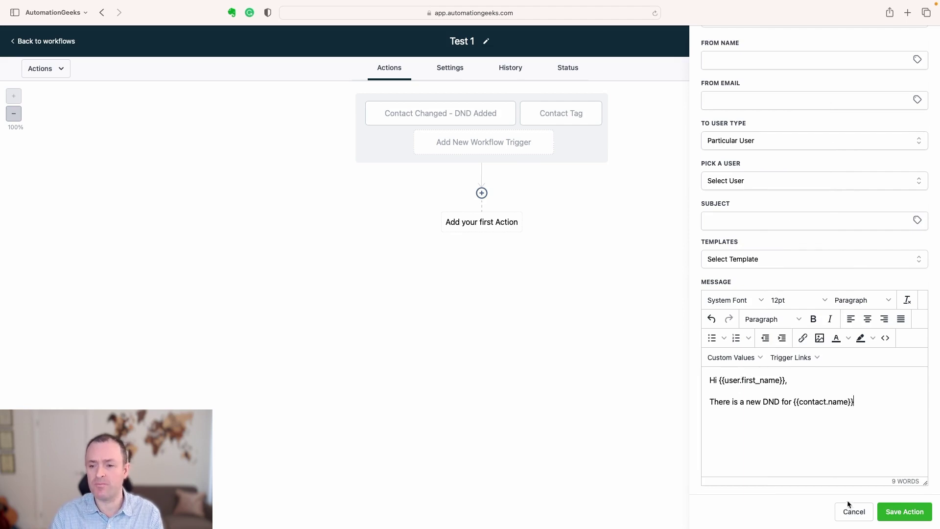
left_click(854, 511)
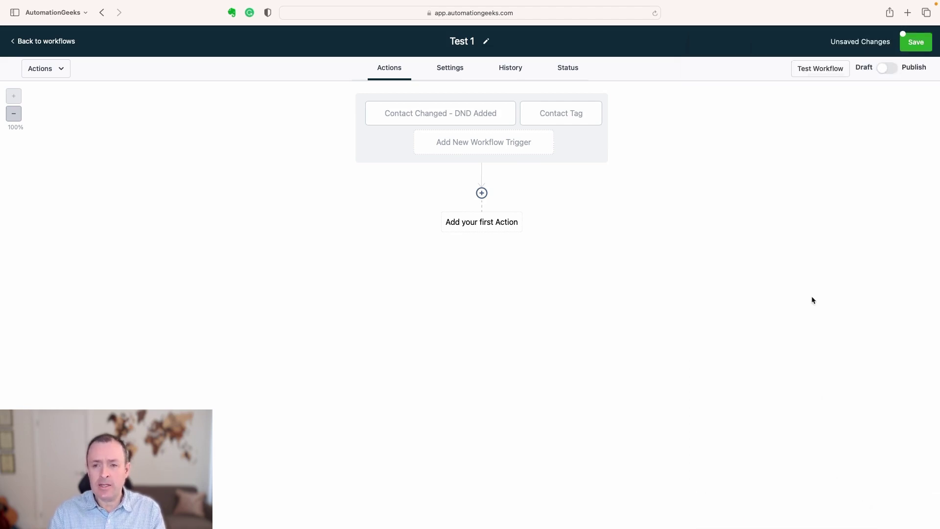
Add a Wait step from Conditions and workflow as the workflow's first action
left_click(484, 224)
scroll(812, 288, "down", 10)
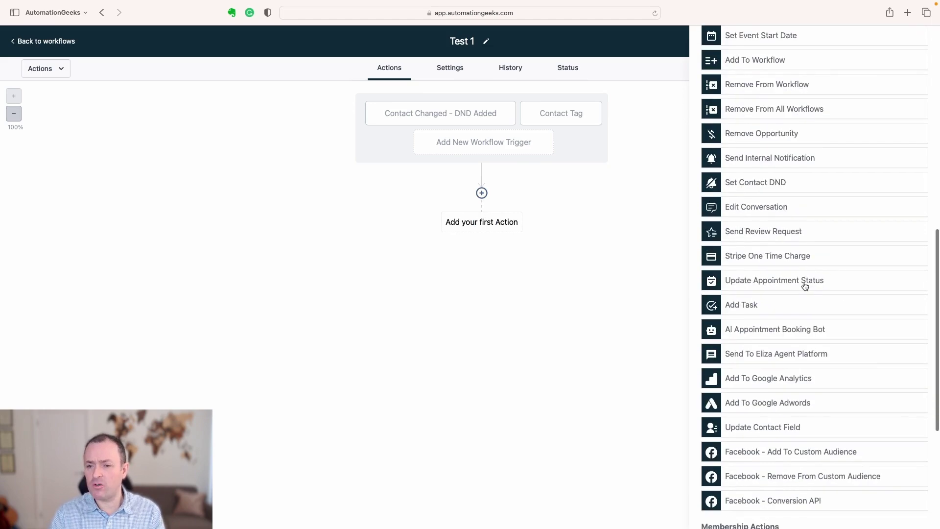
scroll(803, 285, "down", 1)
scroll(801, 242, "down", 2)
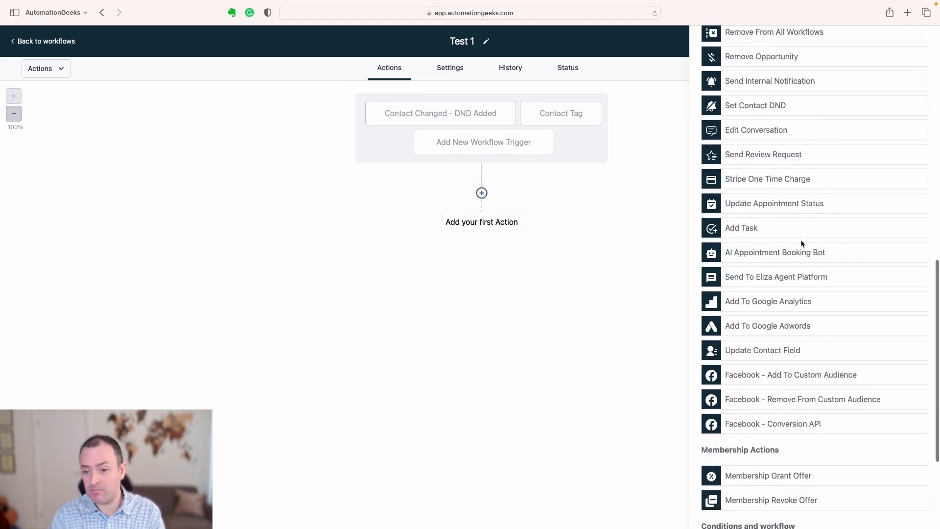
scroll(800, 239, "down", 2)
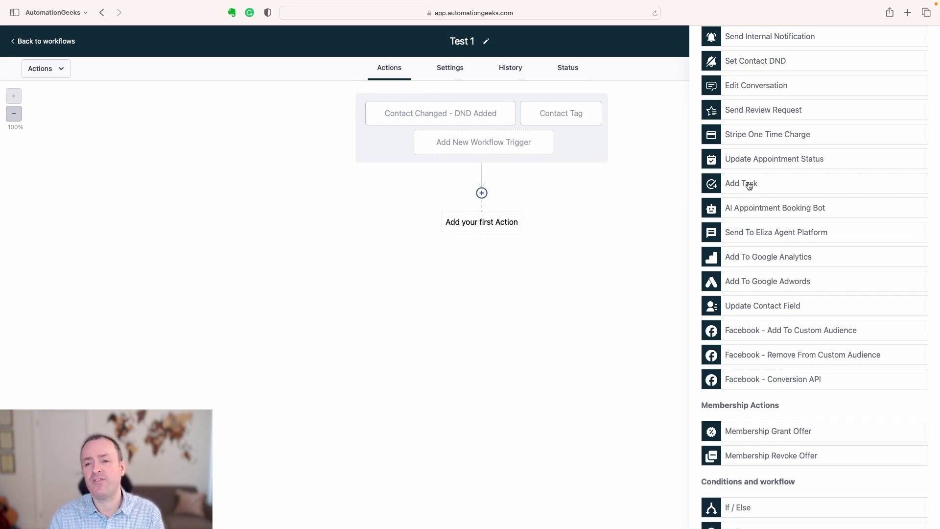
scroll(776, 210, "down", 5)
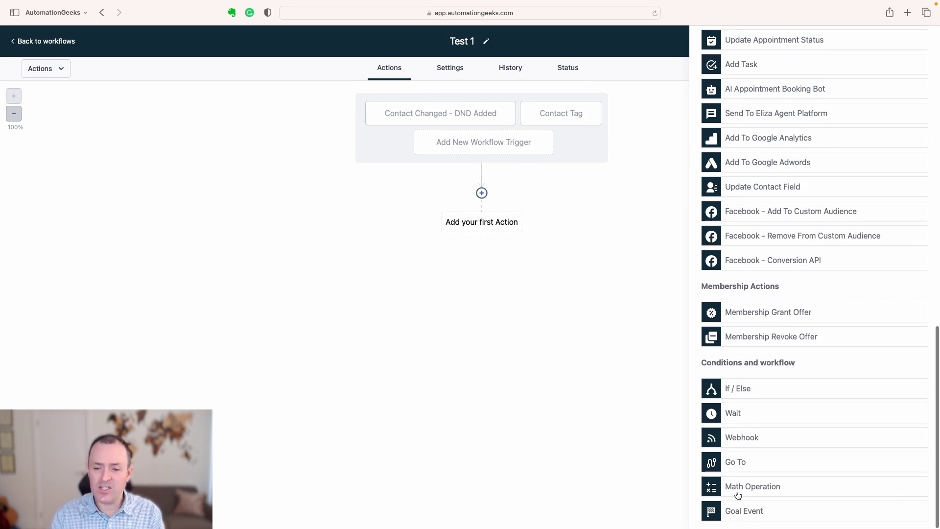
left_click(733, 414)
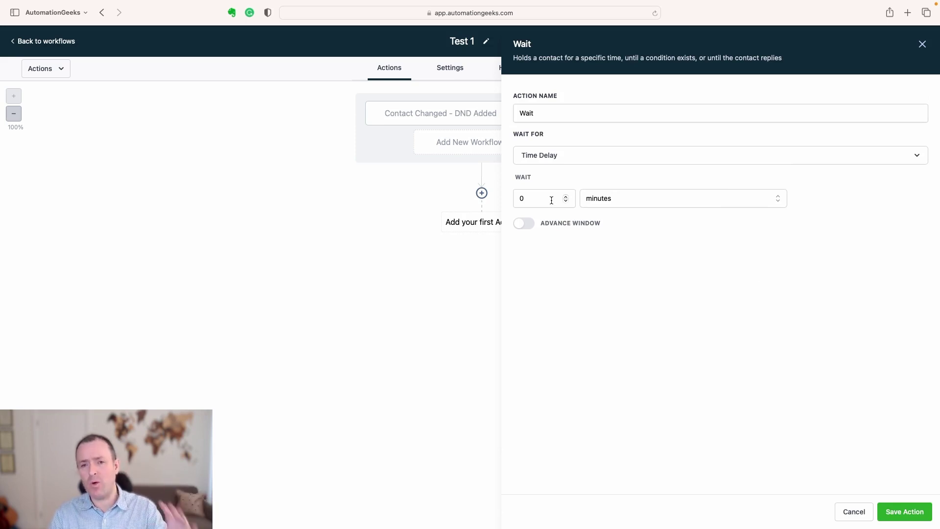
Cancel the Wait step and add an If / Else condition as the first action instead
left_click(608, 198)
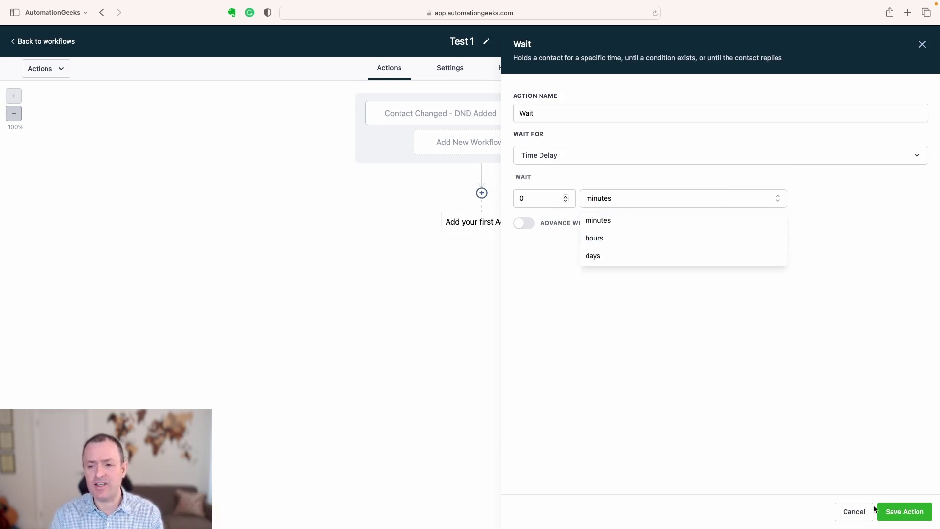
left_click(853, 512)
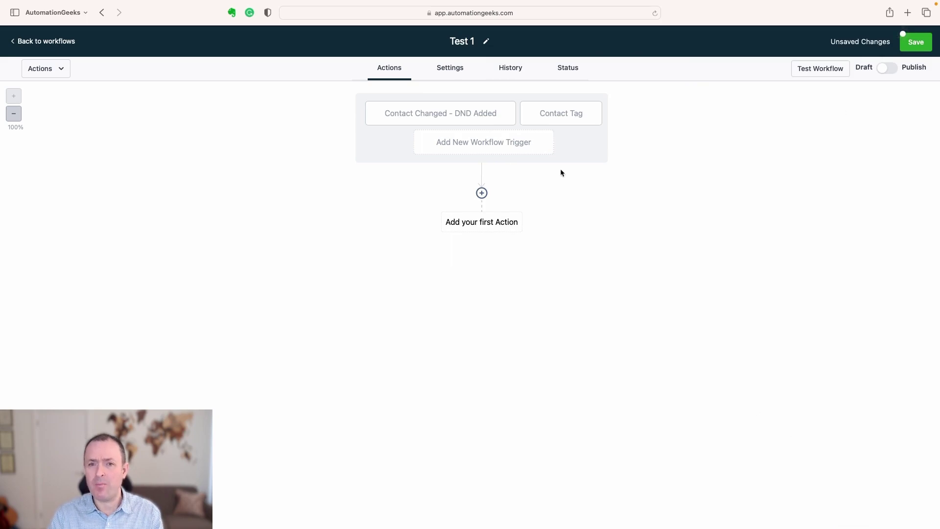
left_click(483, 222)
scroll(764, 390, "down", 10)
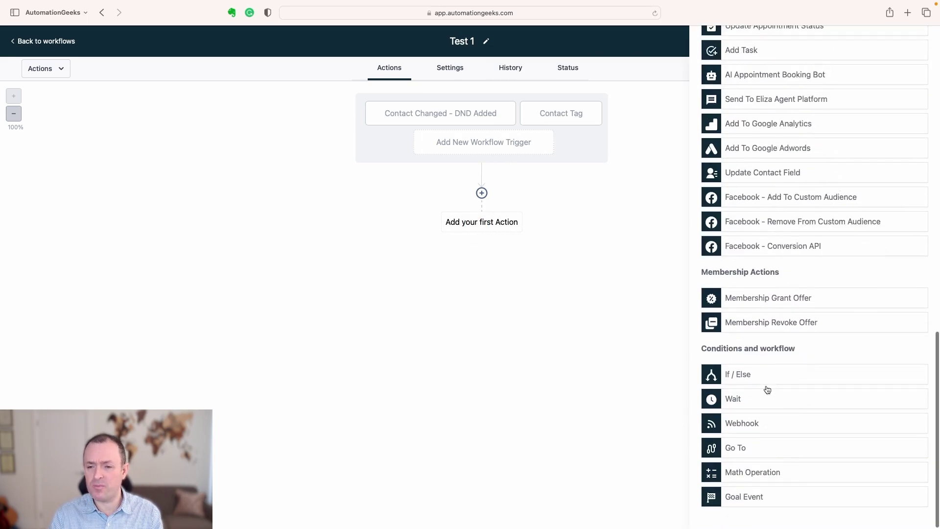
scroll(759, 390, "up", 1)
left_click(742, 388)
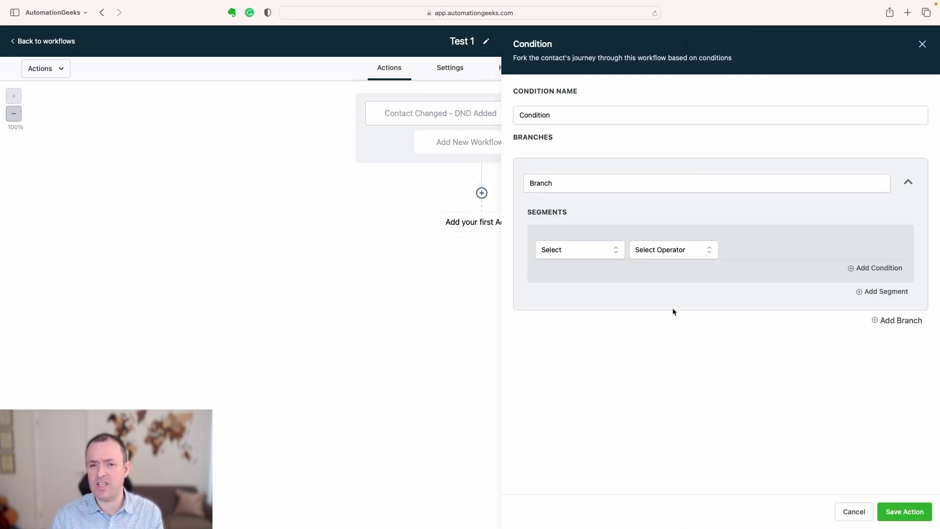
Set the first branch's condition to contact City Is London
left_click(593, 183)
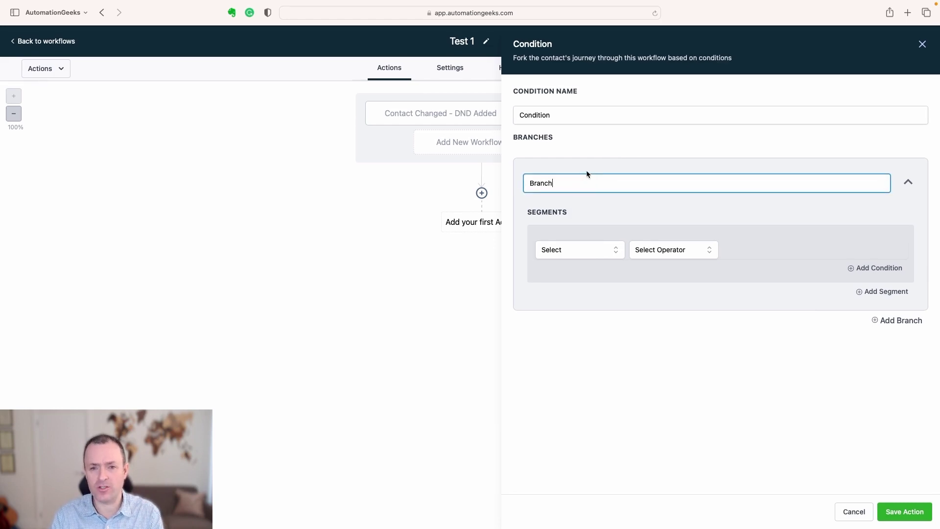
left_click(598, 250)
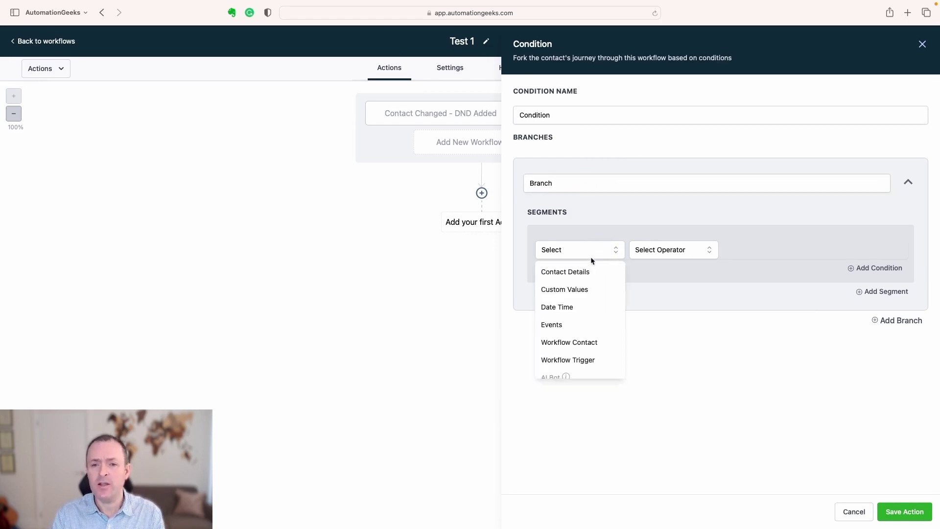
left_click(581, 271)
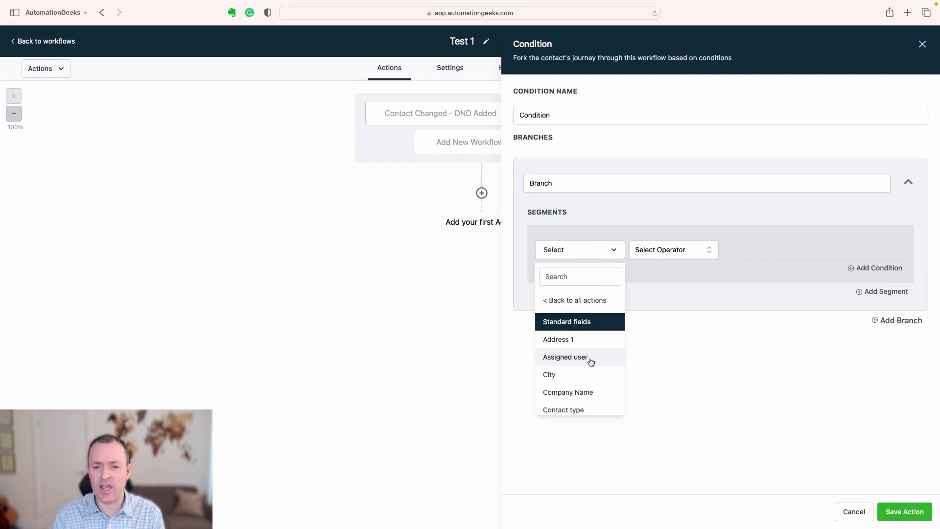
scroll(545, 321, "down", 2)
left_click(559, 319)
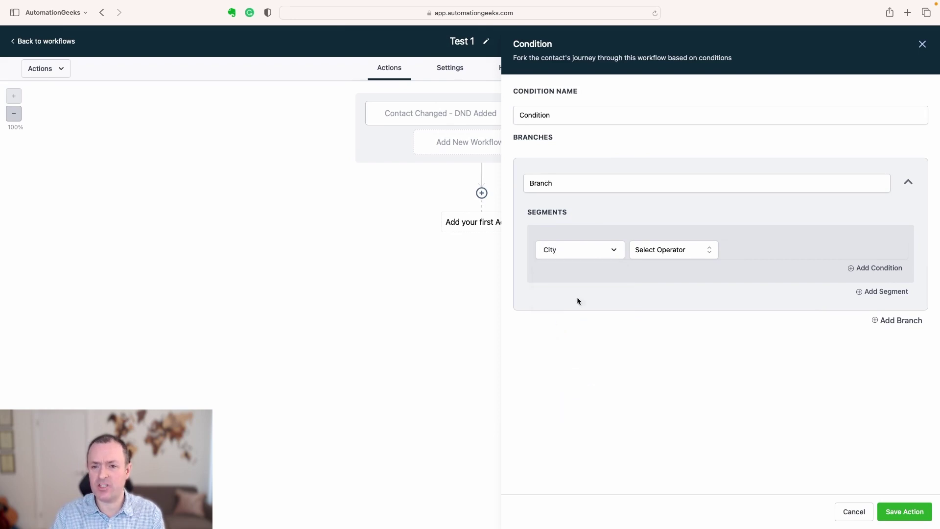
left_click(669, 246)
left_click(646, 272)
left_click(767, 252)
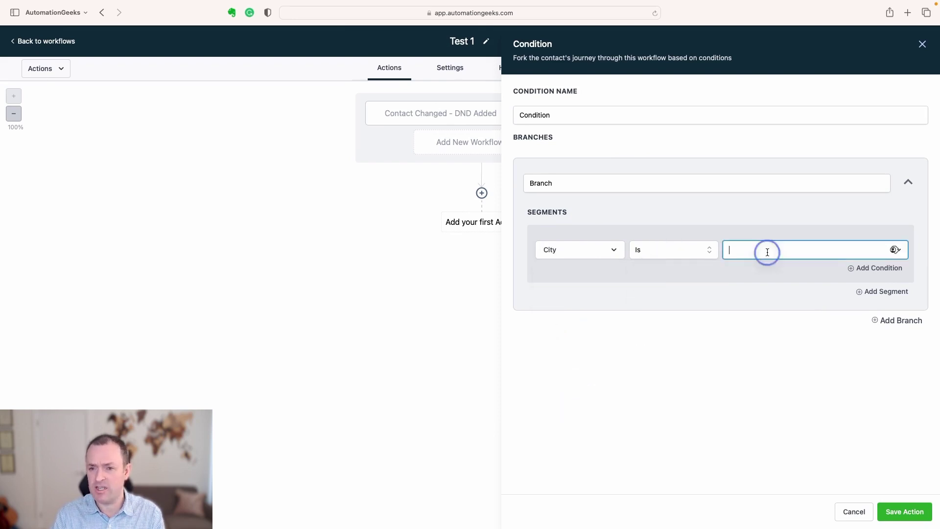
type("London")
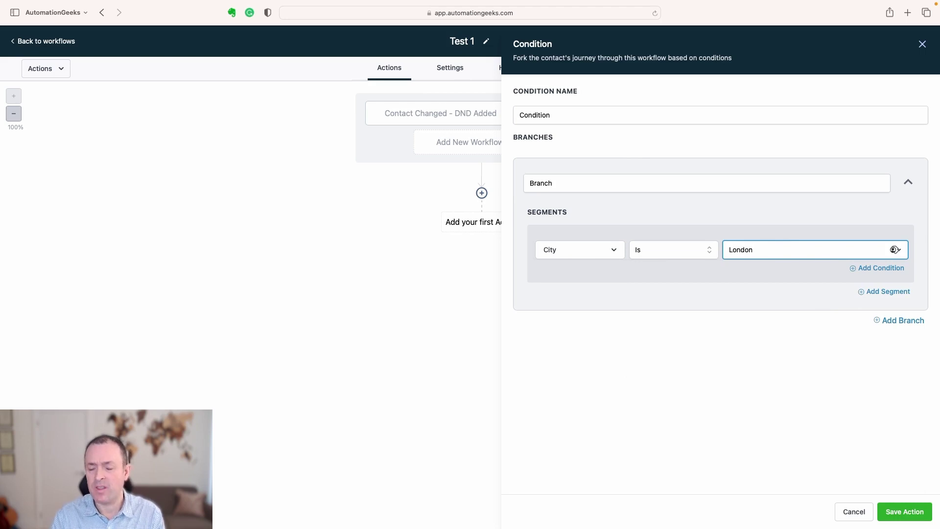
Add a second branch with City Is Manchester and save the condition
left_click(896, 321)
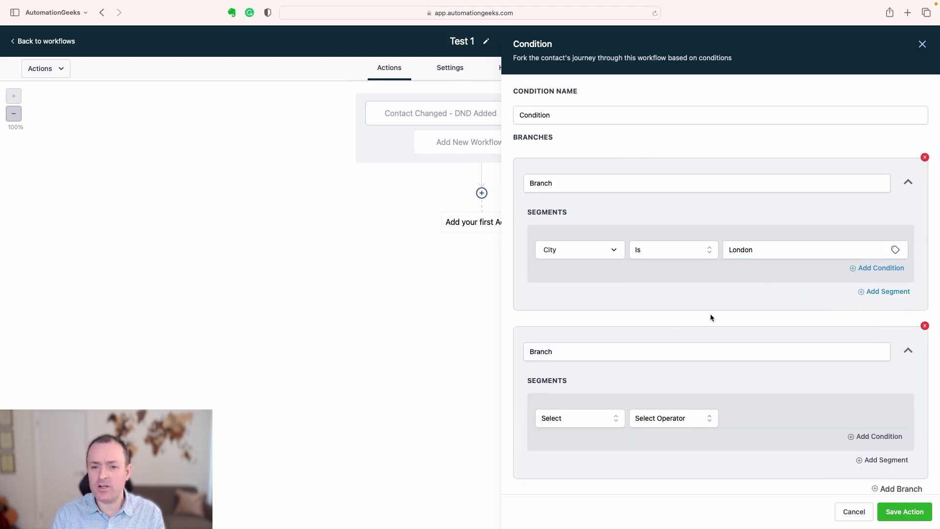
left_click(573, 417)
left_click(581, 441)
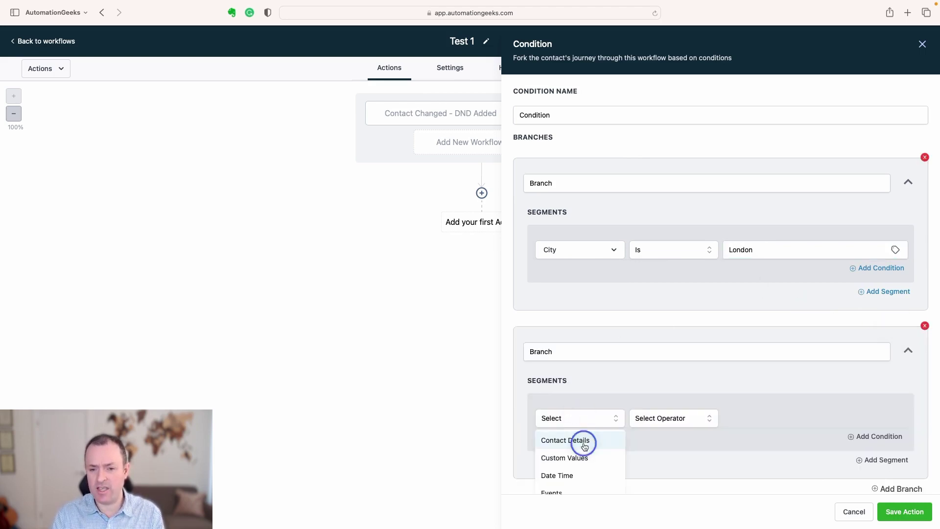
scroll(565, 469, "down", 5)
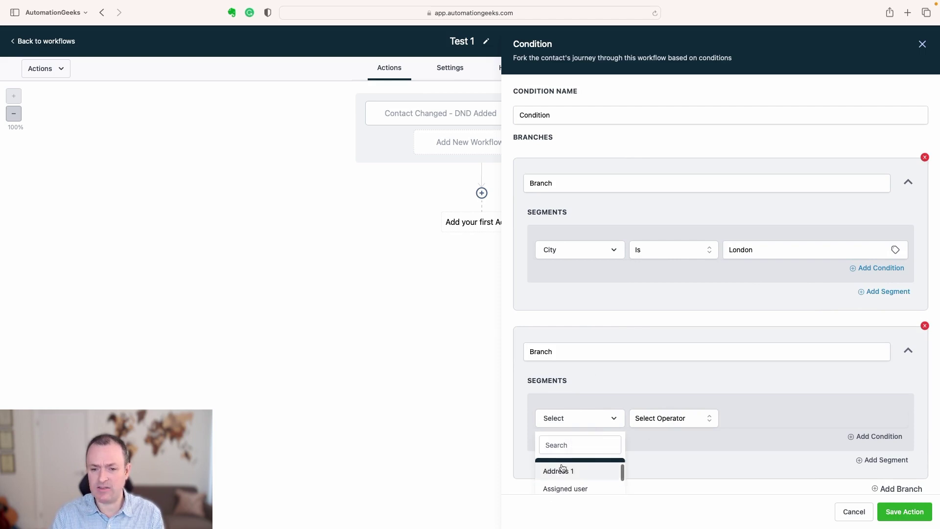
scroll(566, 471, "up", 2)
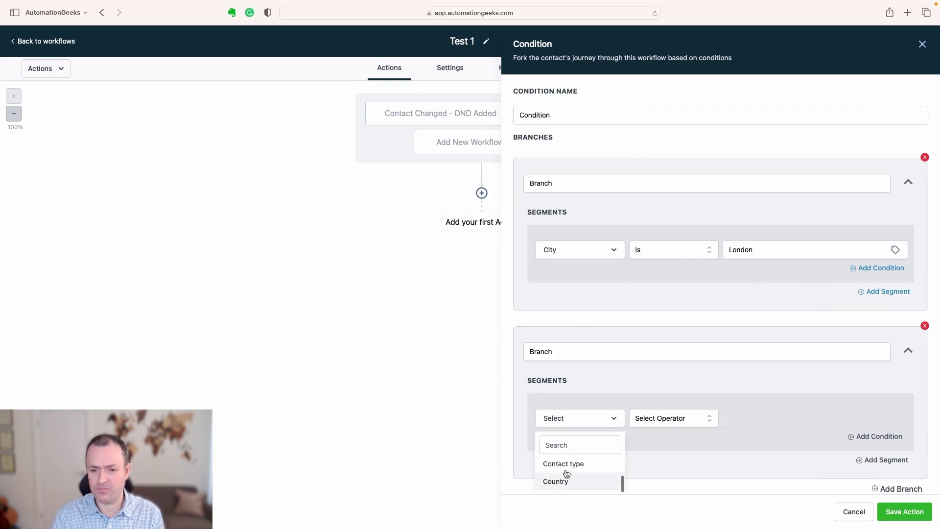
scroll(566, 471, "up", 2)
left_click(566, 470)
scroll(700, 415, "down", 1)
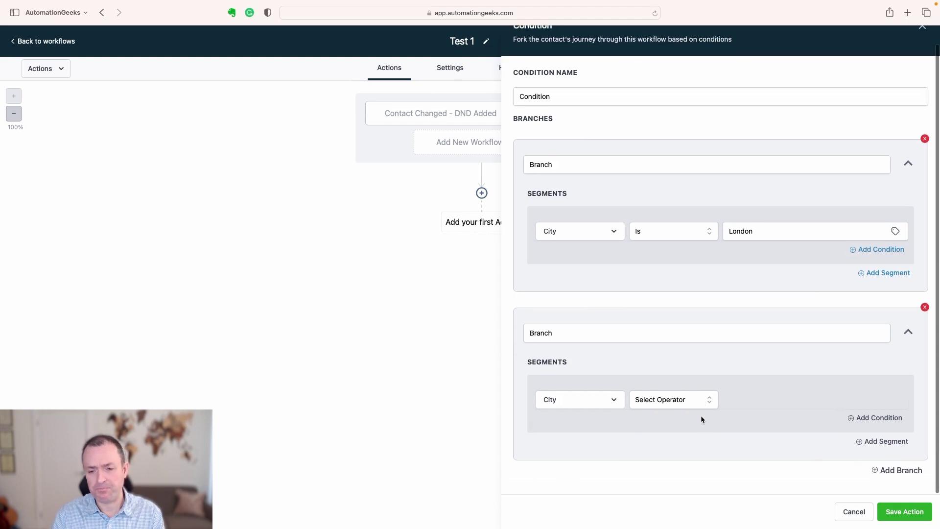
left_click(668, 399)
left_click(652, 424)
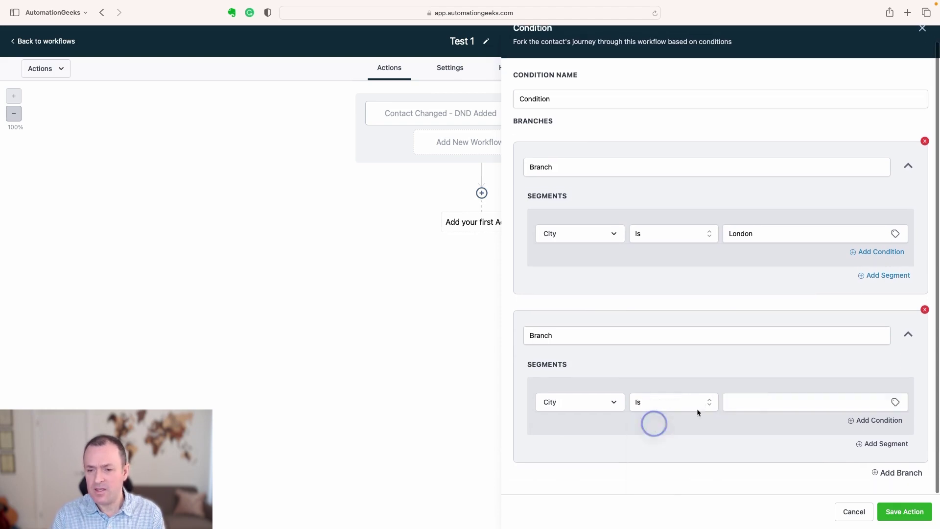
left_click(777, 401)
type("Macn")
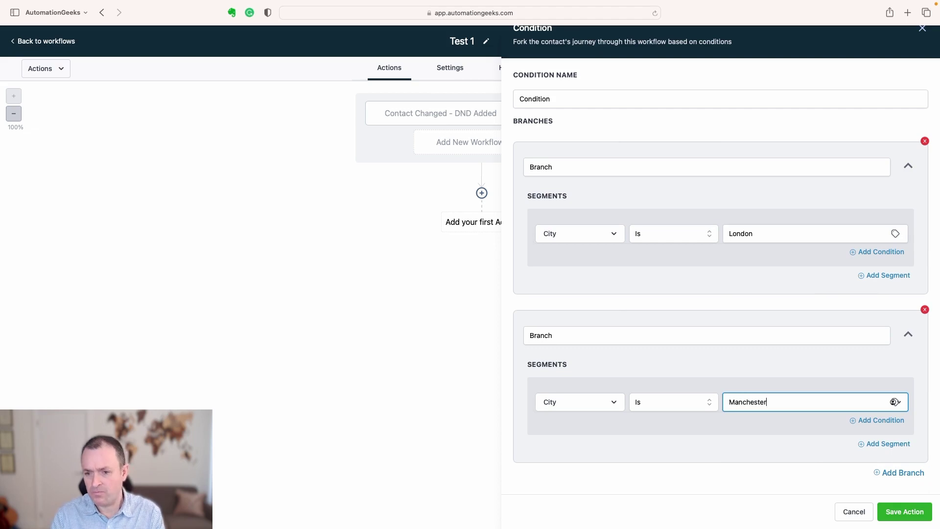
left_click(905, 511)
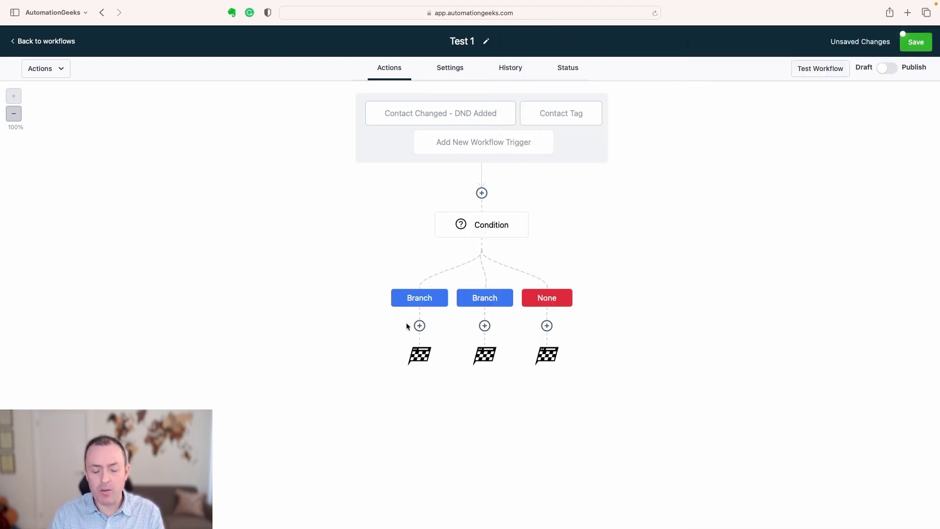
Enter 'Which city?' as the condition name, retitle the branches London and Manchester, and save
left_click(481, 224)
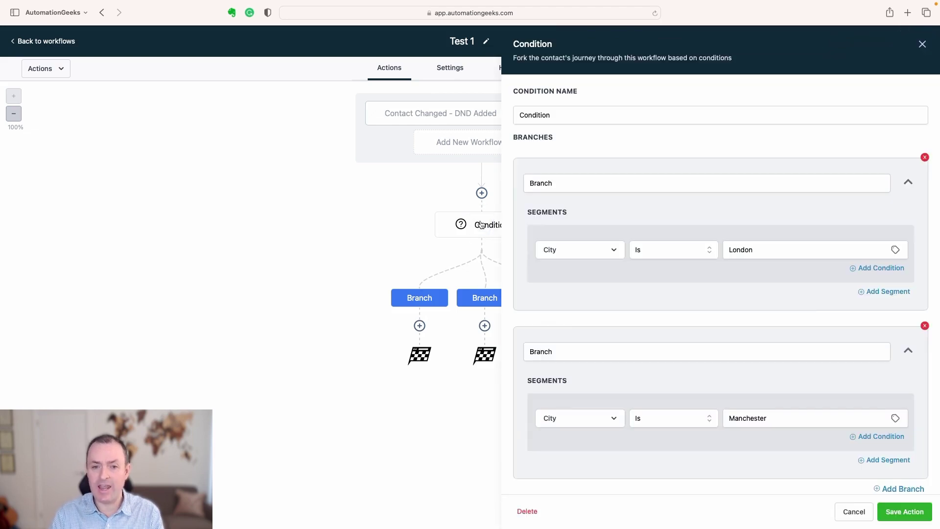
left_click_drag(556, 183, 527, 183)
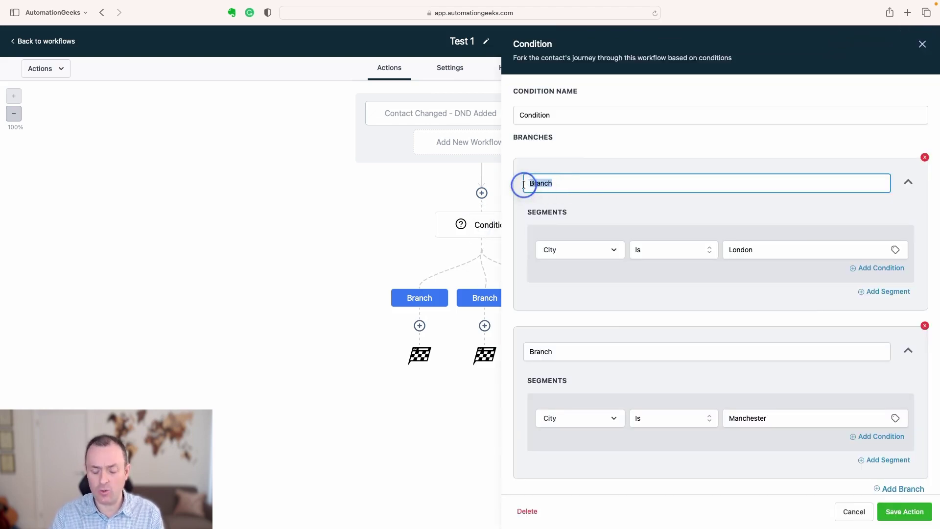
type("Which ")
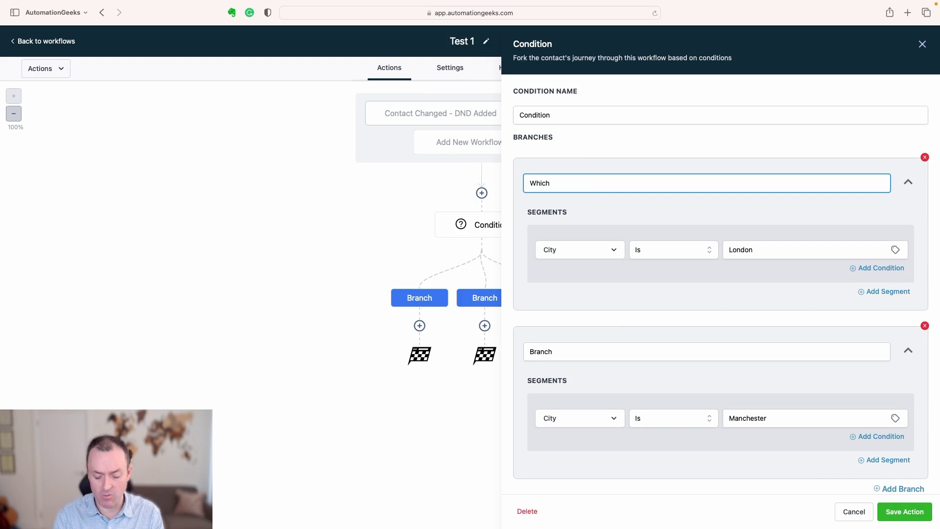
type("city?")
key("shift+Tab")
type("Wh")
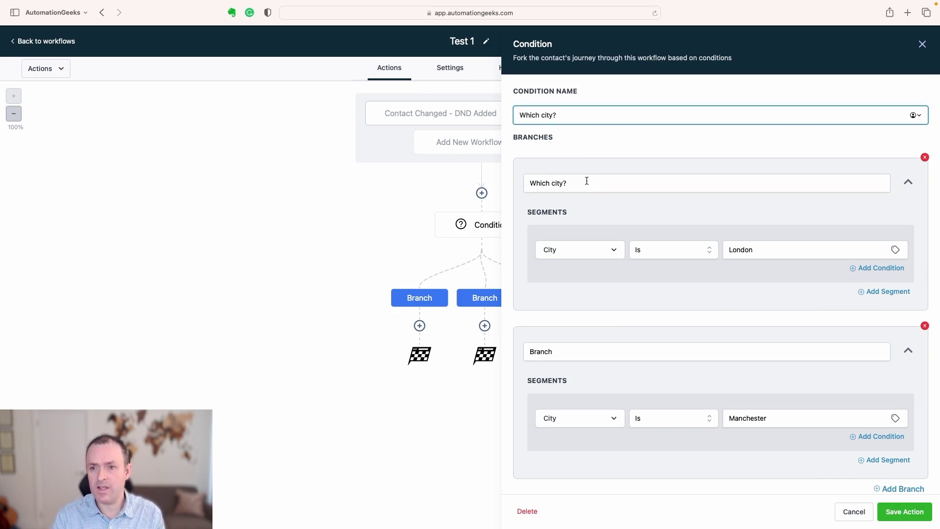
left_click_drag(587, 181, 477, 180)
type("London")
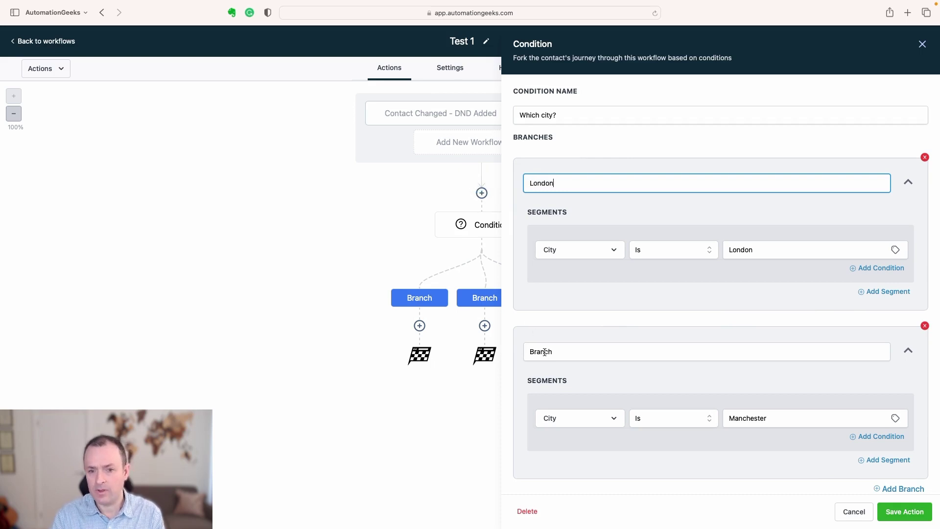
double_click(544, 353)
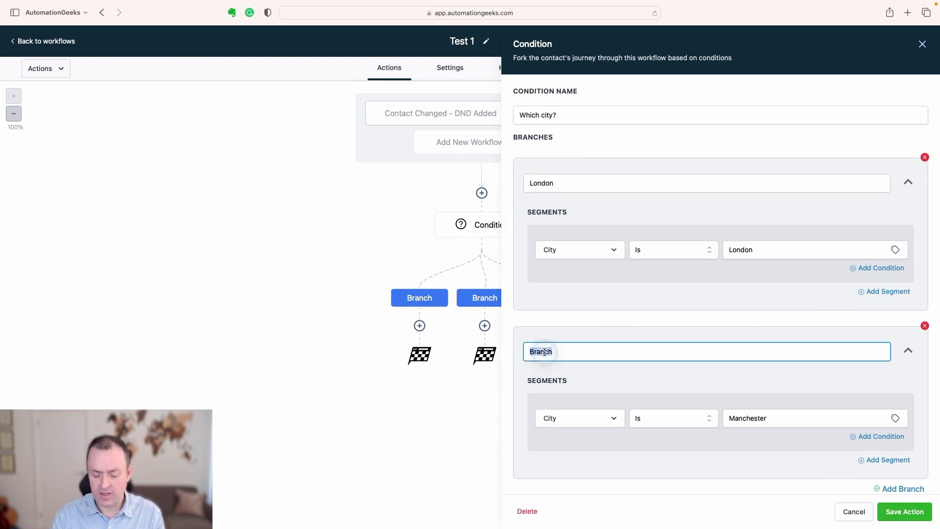
type("M")
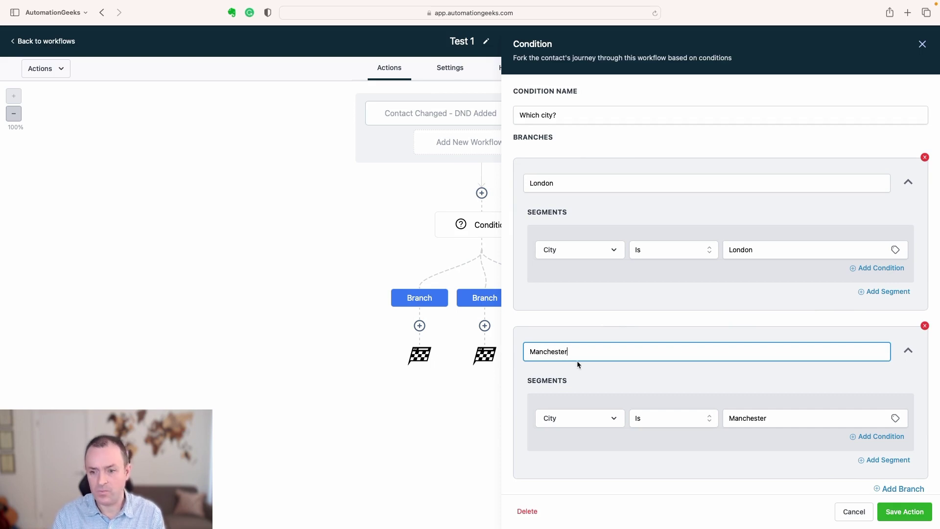
left_click(904, 512)
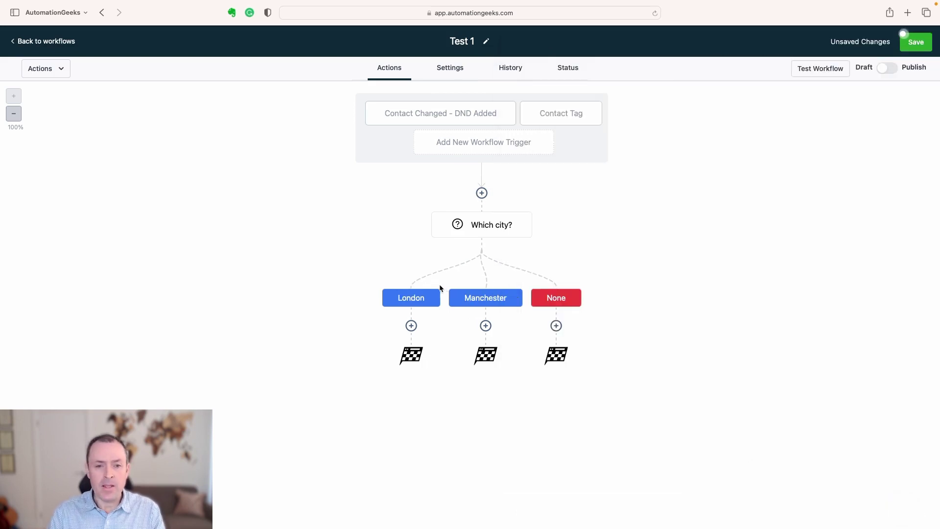
left_click(412, 326)
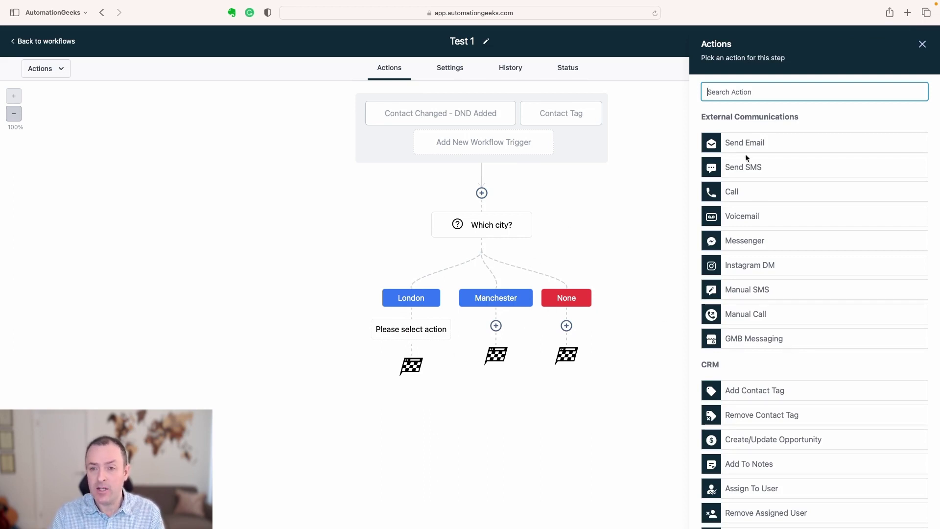
scroll(770, 285, "down", 15)
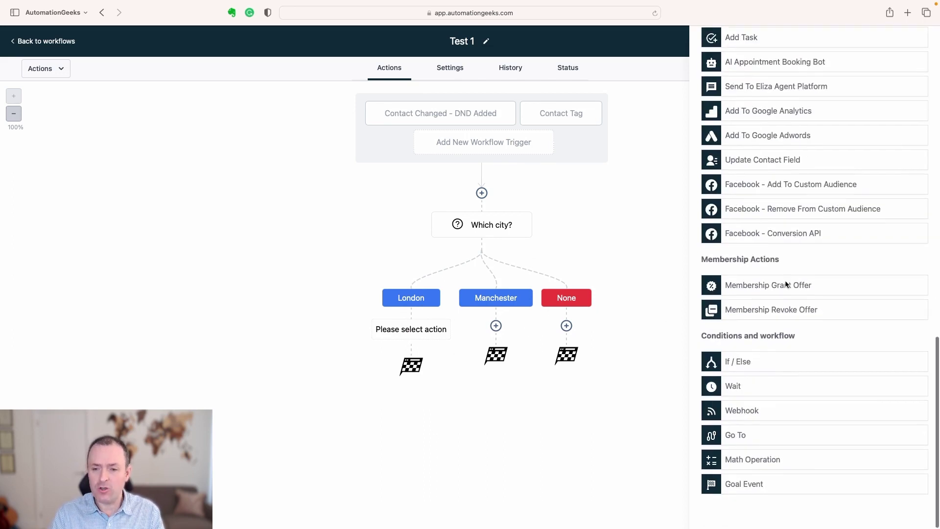
left_click(414, 328)
scroll(737, 144, "up", 15)
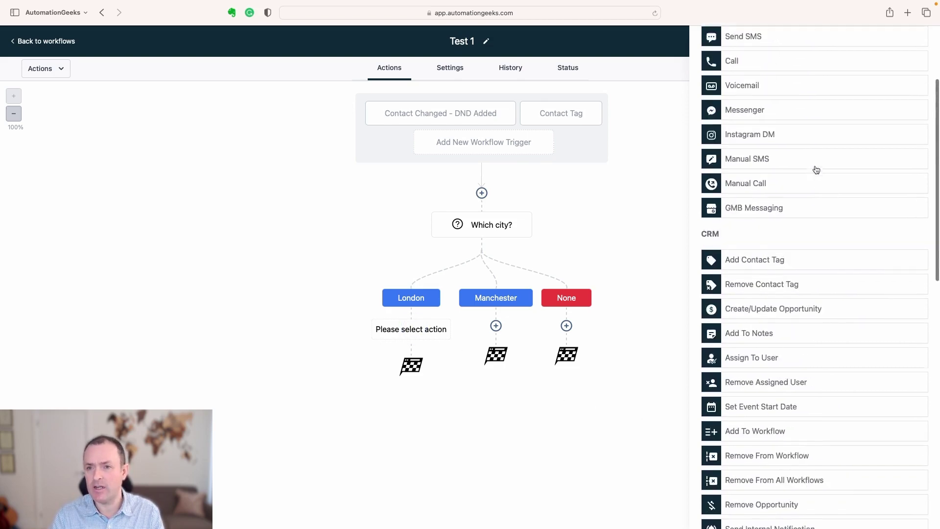
left_click(728, 94)
type("fie")
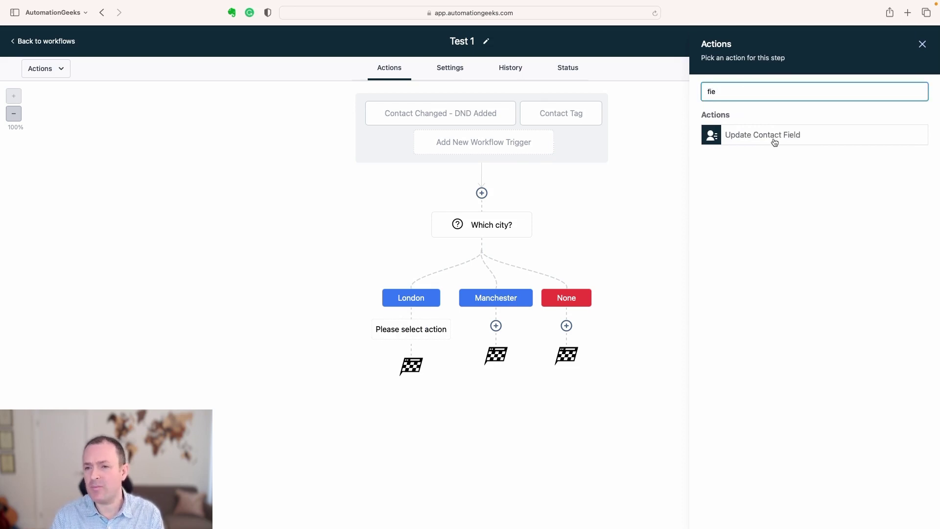
left_click(775, 141)
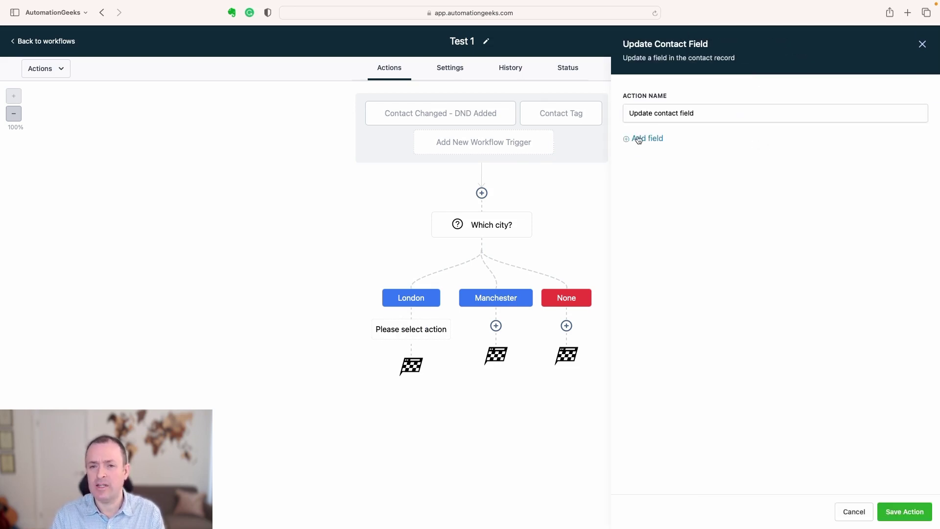
left_click(639, 140)
left_click(660, 157)
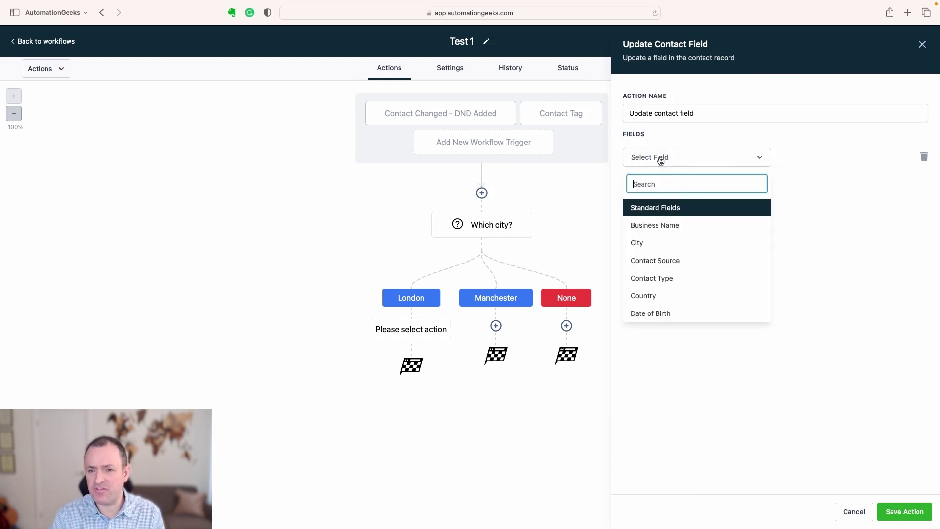
scroll(702, 252, "down", 5)
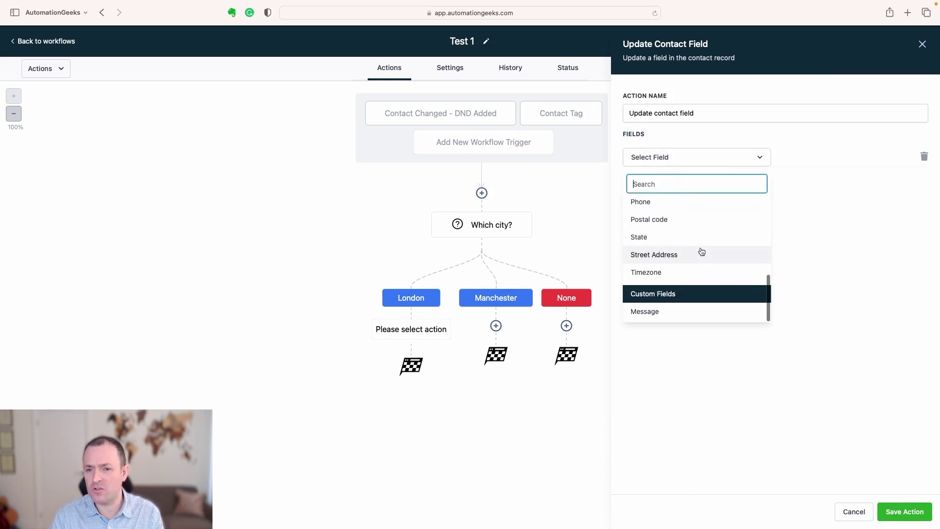
left_click(658, 236)
left_click(823, 157)
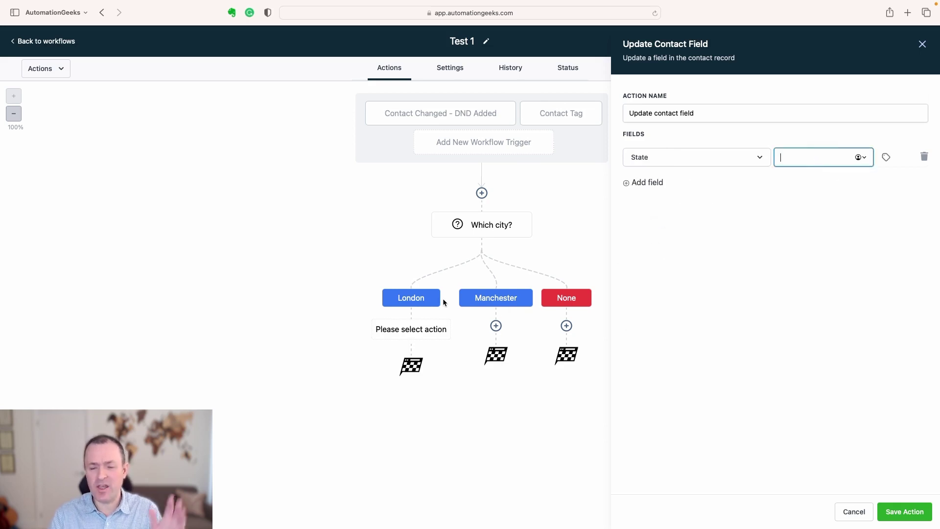
left_click(490, 374)
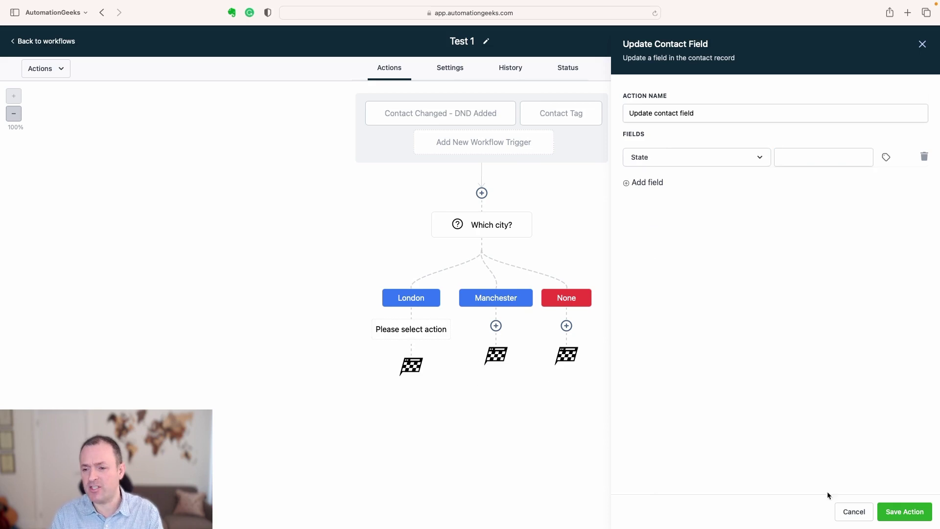
left_click(851, 512)
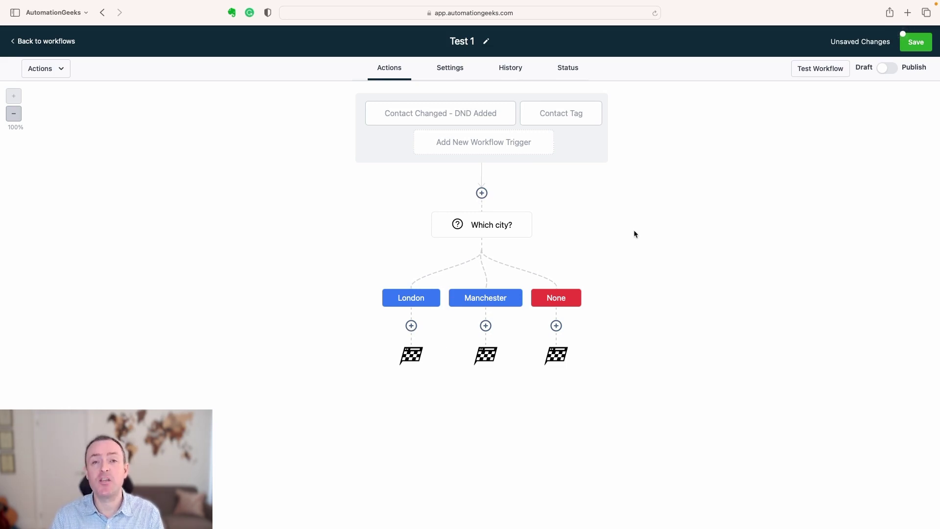
Add a London note 'User has changed city to {{contact.city}}' plus an 'Assign to' line, and save
left_click(412, 325)
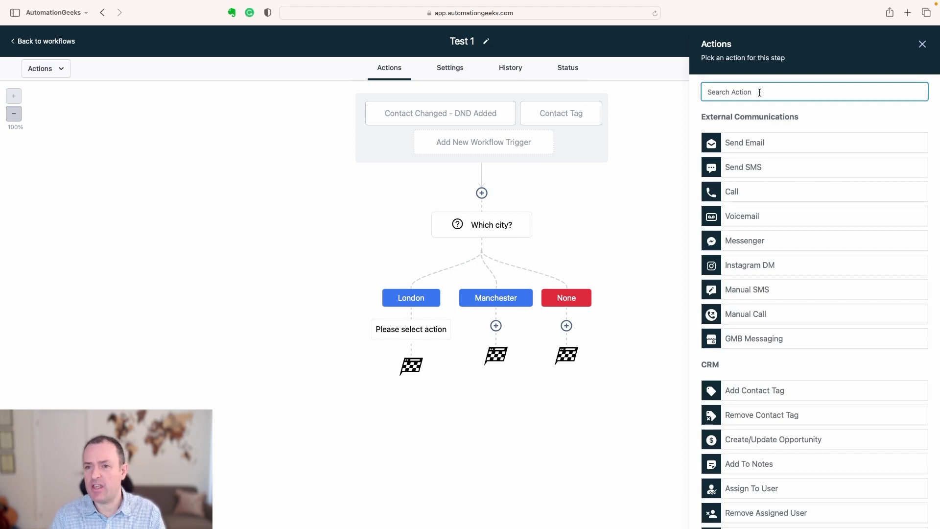
type("note")
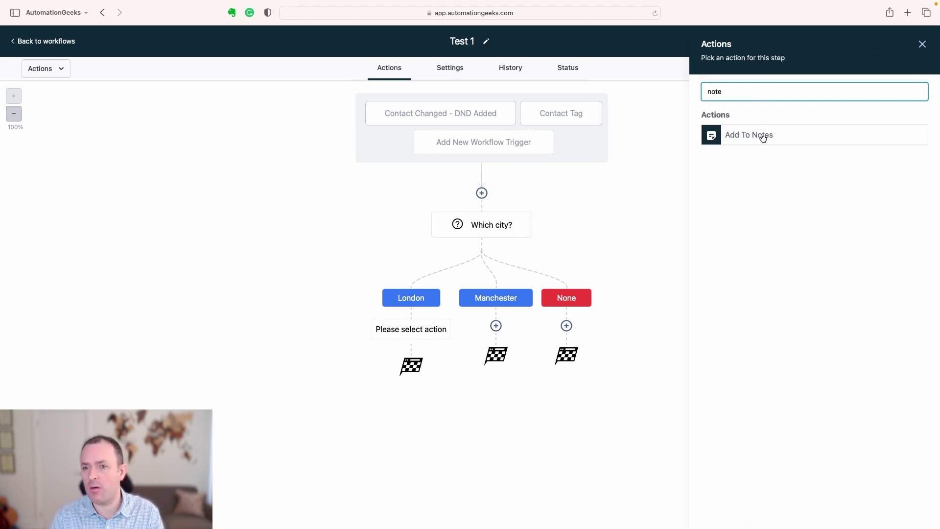
left_click(760, 137)
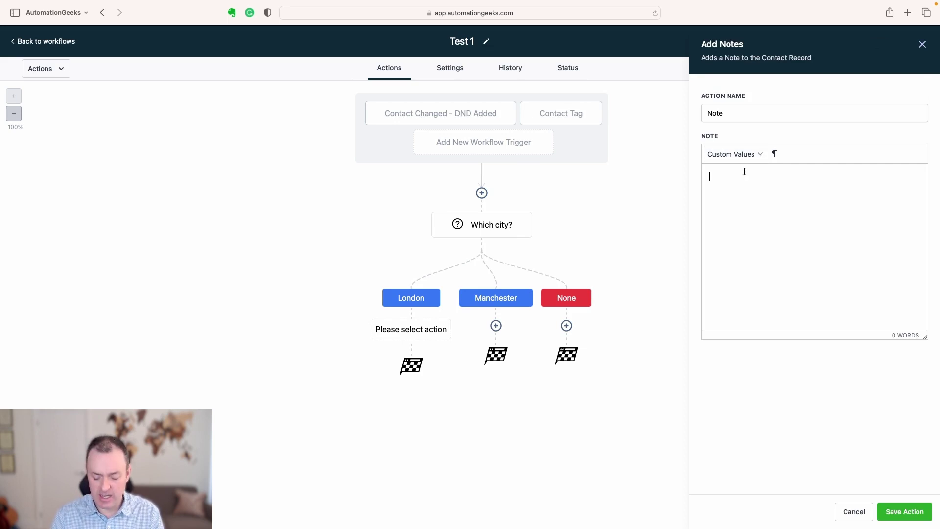
type("User has")
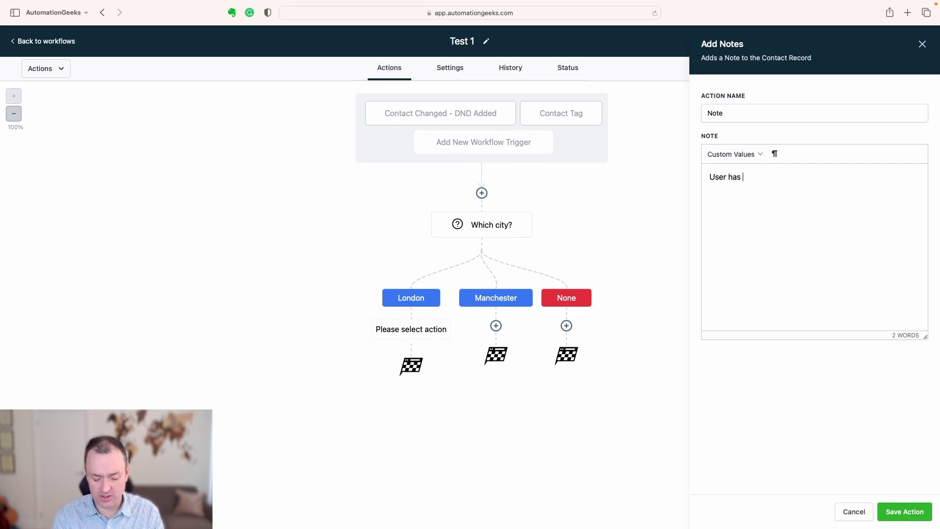
type(" changed city to")
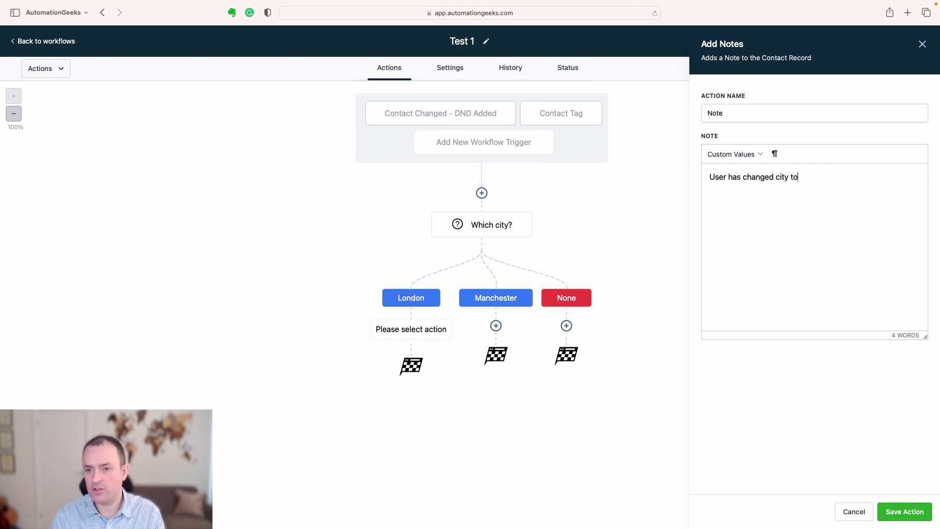
left_click(733, 154)
mouse_move(744, 176)
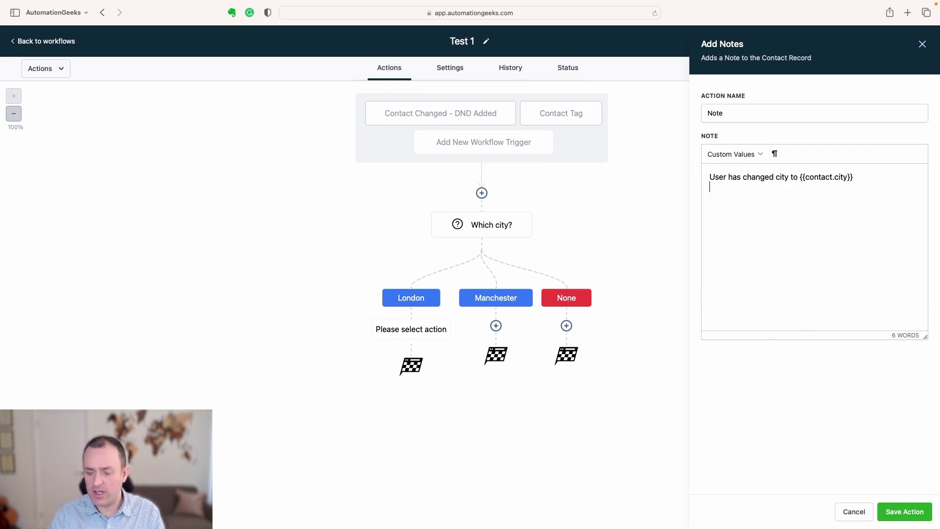
key("Return")
type("Assign ")
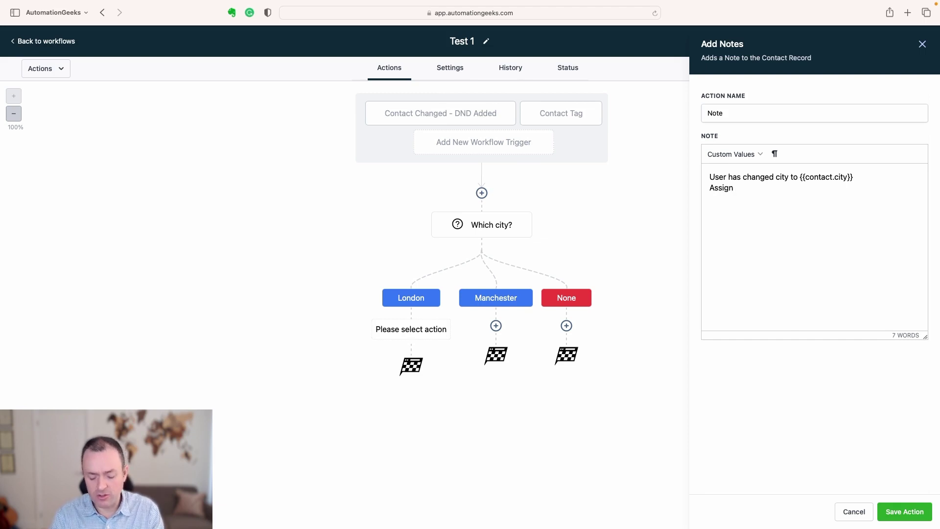
type("to")
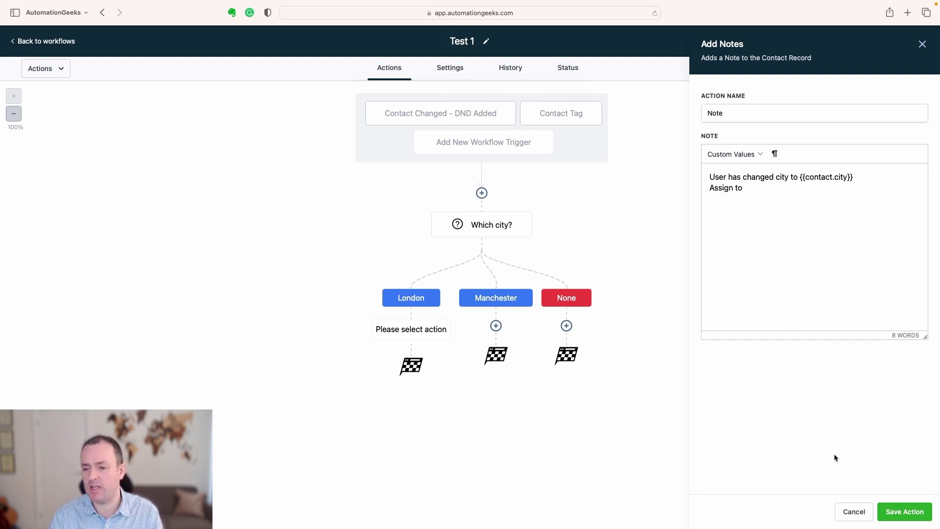
left_click(904, 512)
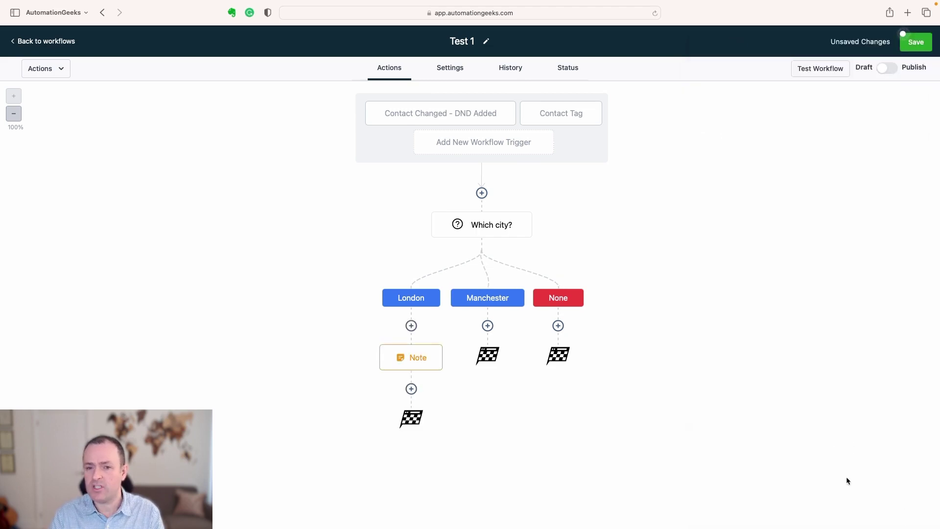
Add an Add To Notes step under Manchester with the text 'Different note' and save it
left_click(488, 326)
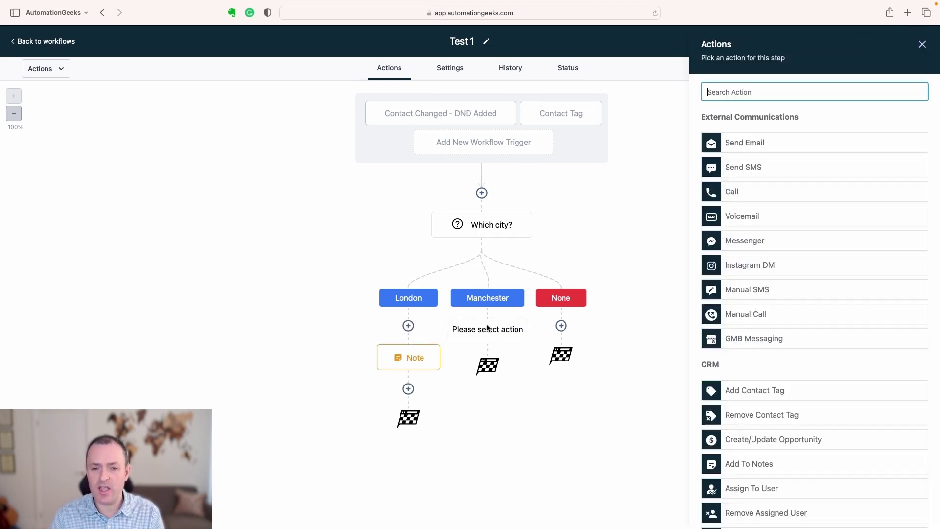
type("note")
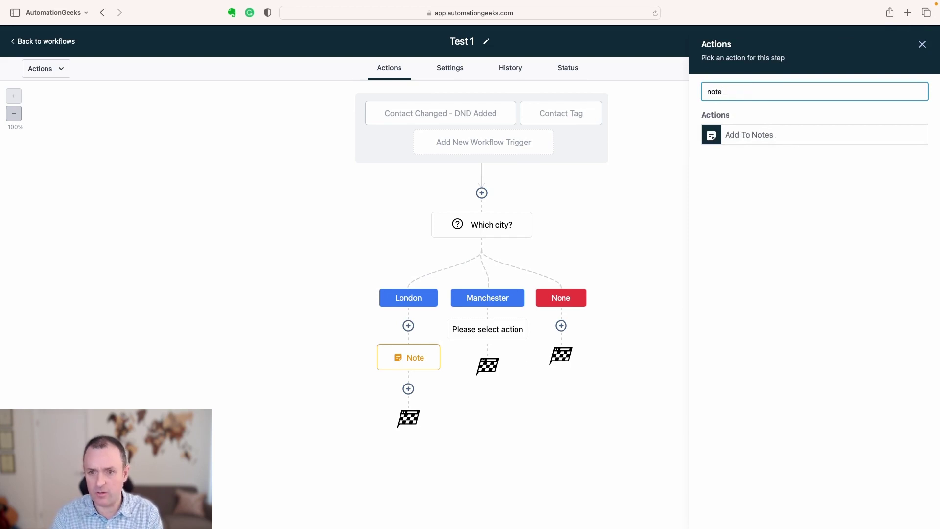
left_click(749, 135)
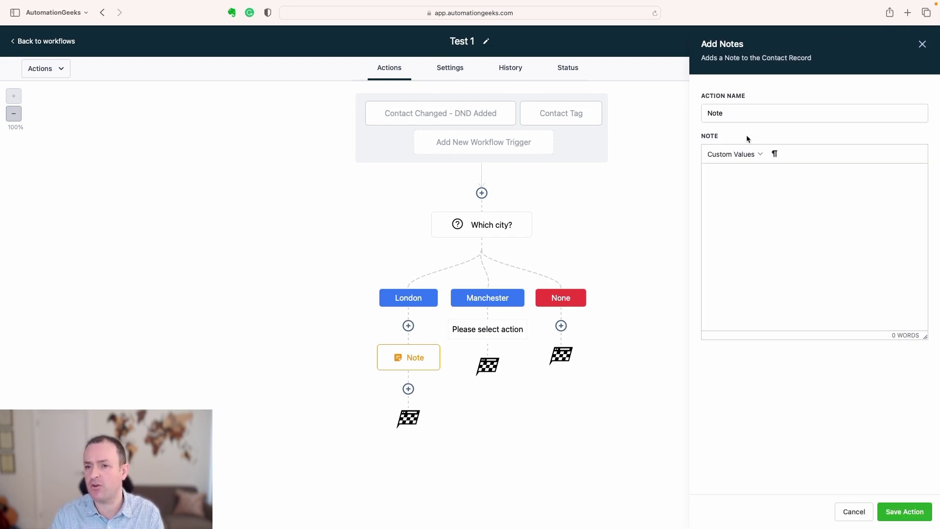
left_click(742, 176)
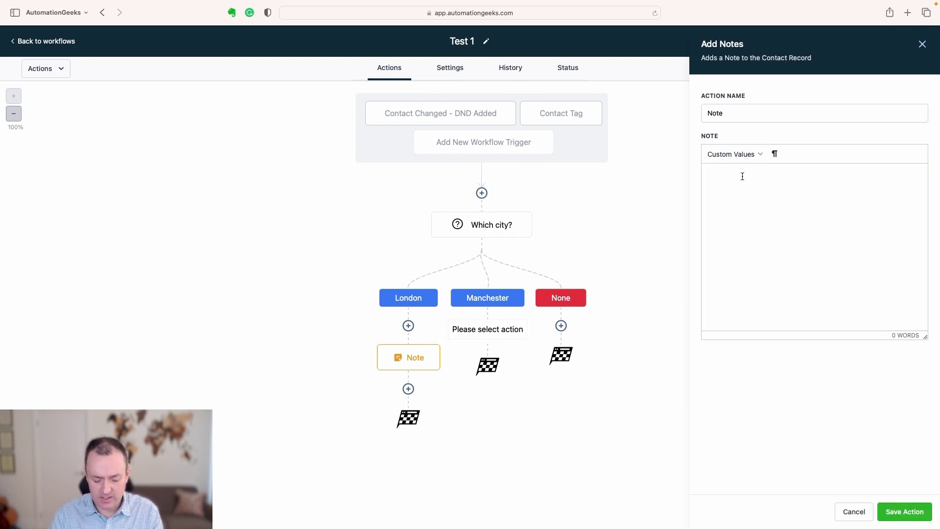
type("Different note")
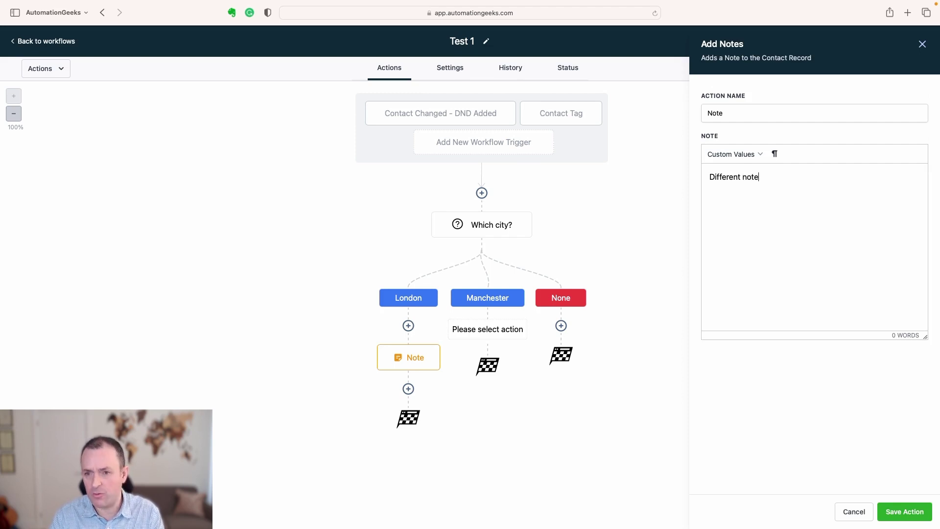
left_click(903, 517)
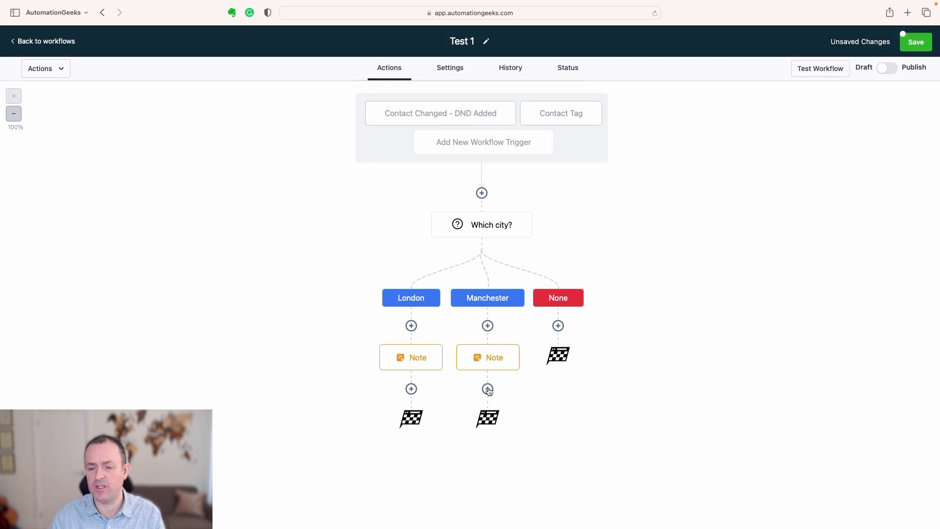
Add an Add Contact Tag step under None that applies a newly created 'city added' tag
left_click(558, 326)
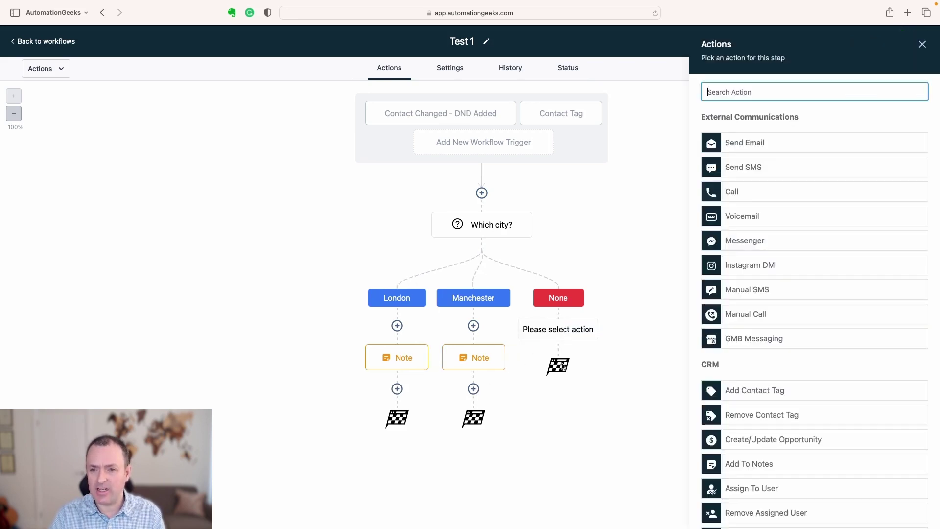
left_click(726, 93)
type("tag")
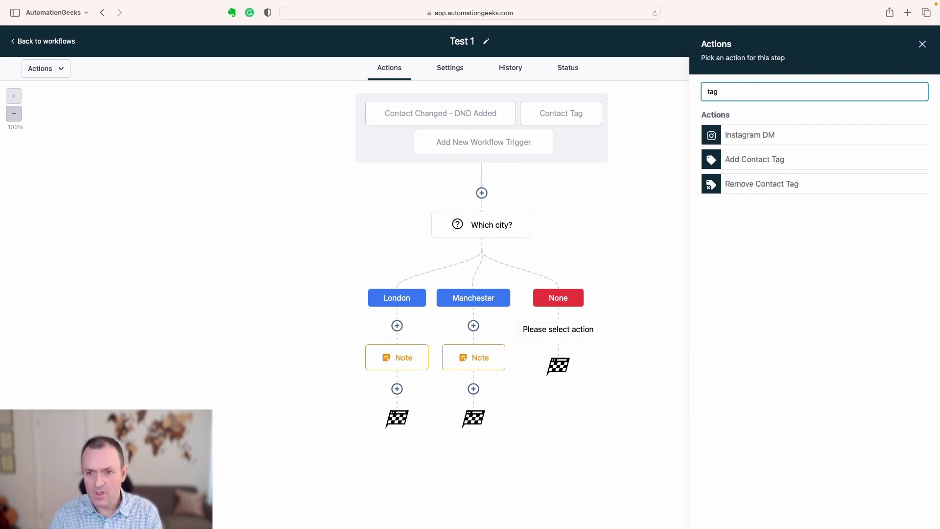
left_click(757, 160)
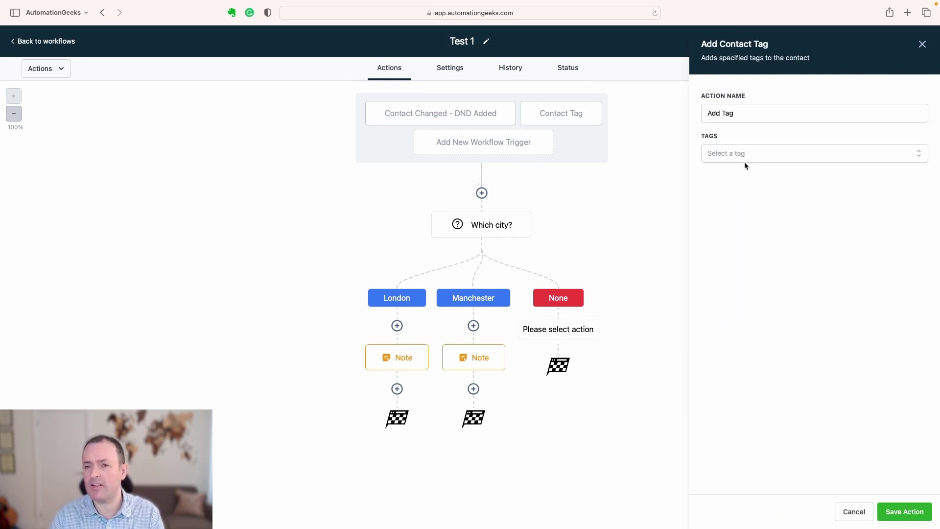
left_click(740, 153)
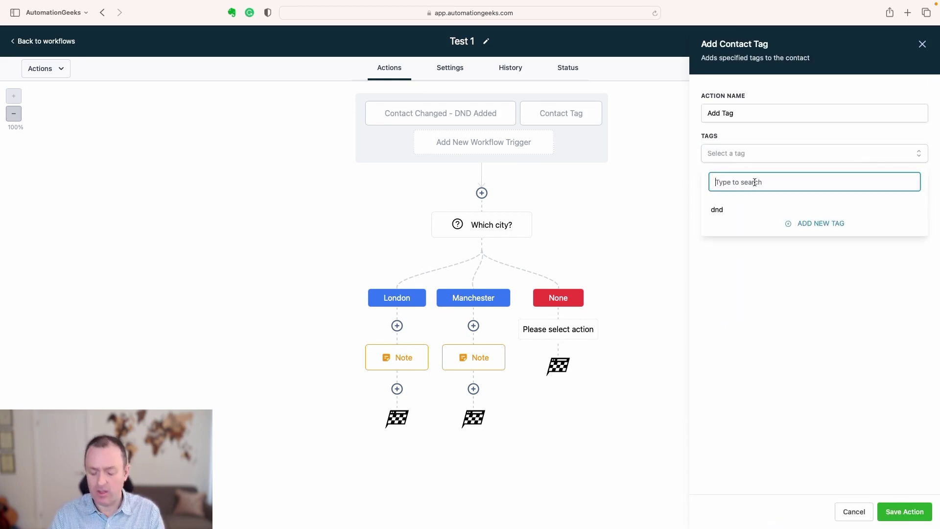
type("city added")
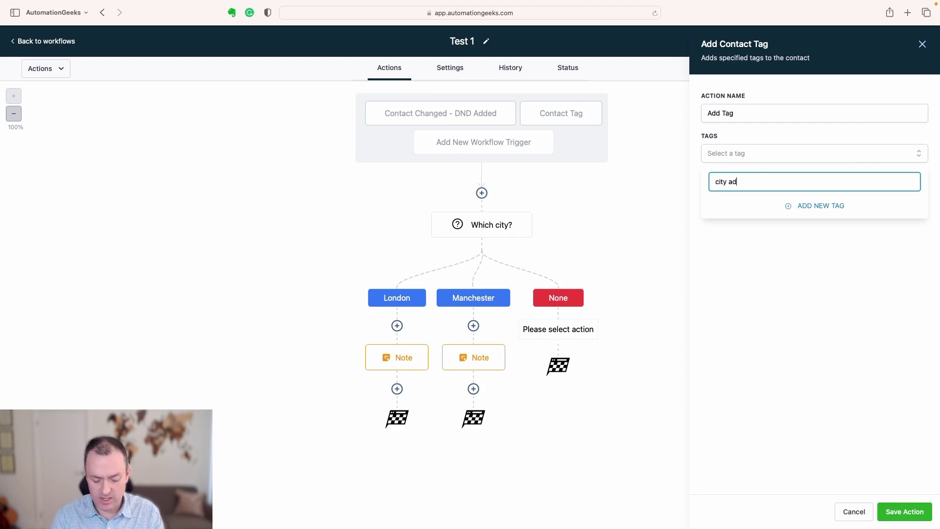
left_click(822, 206)
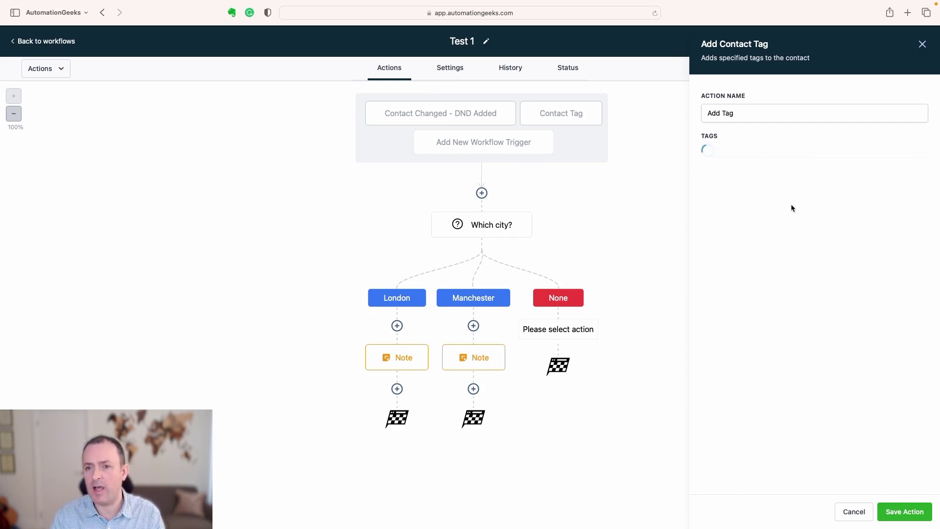
left_click(903, 511)
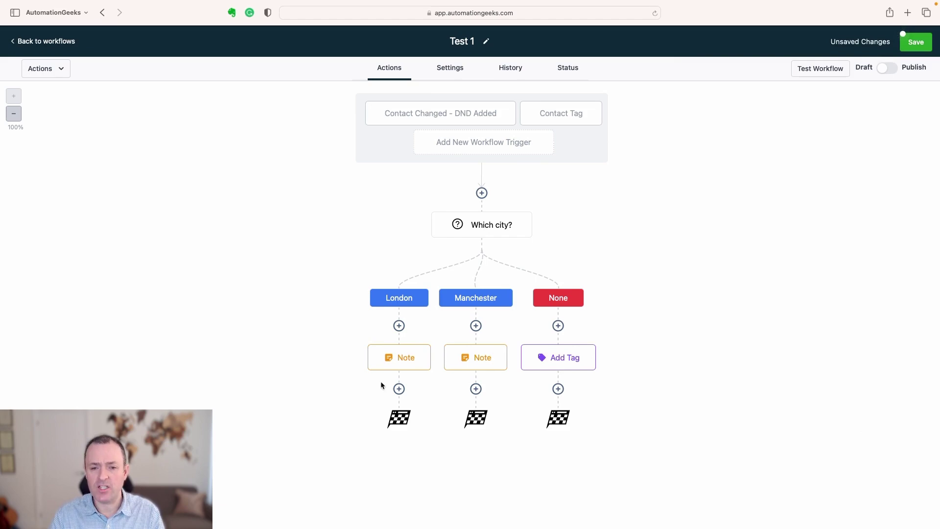
Add a Go To step after London's note that jumps to the Add Tag step
left_click(399, 389)
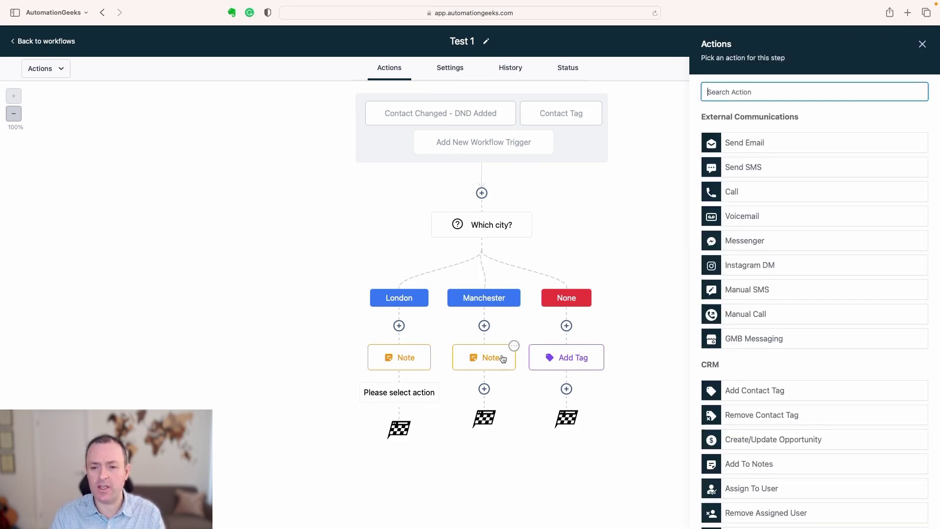
scroll(822, 372, "down", 15)
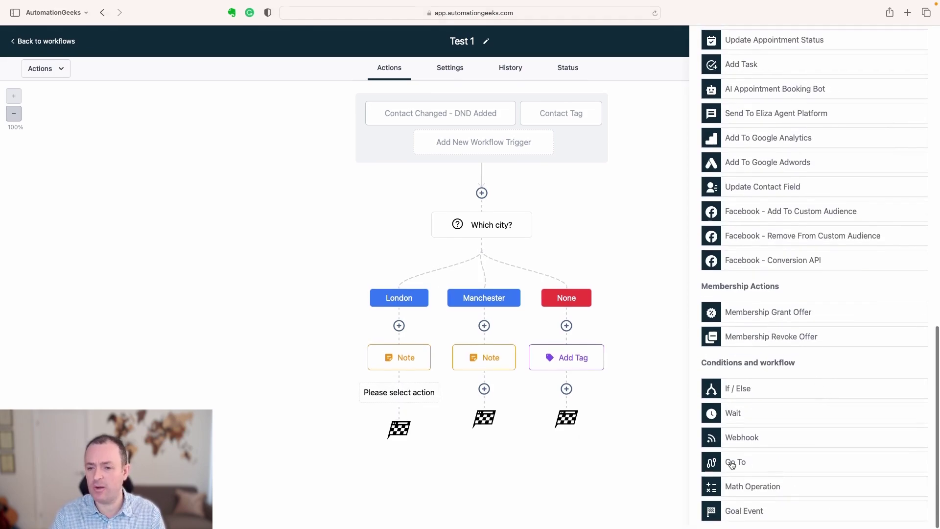
left_click(734, 463)
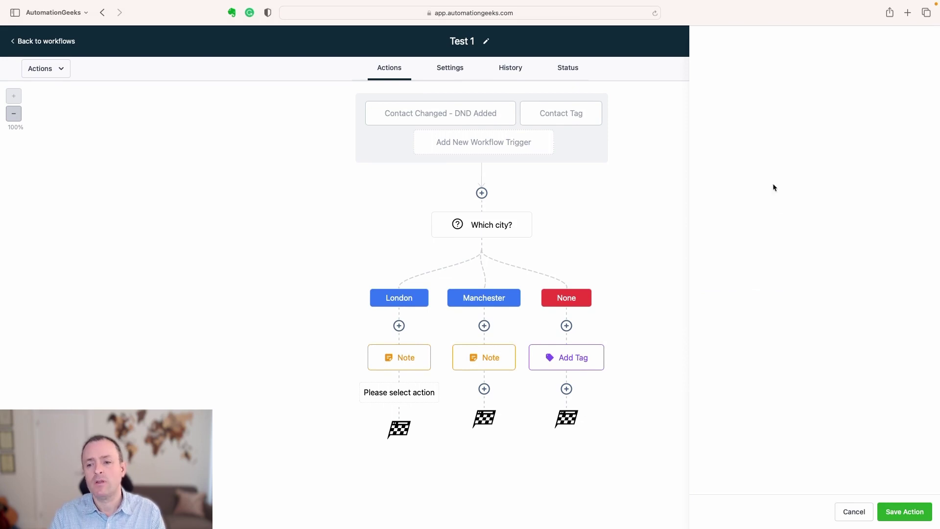
left_click(905, 511)
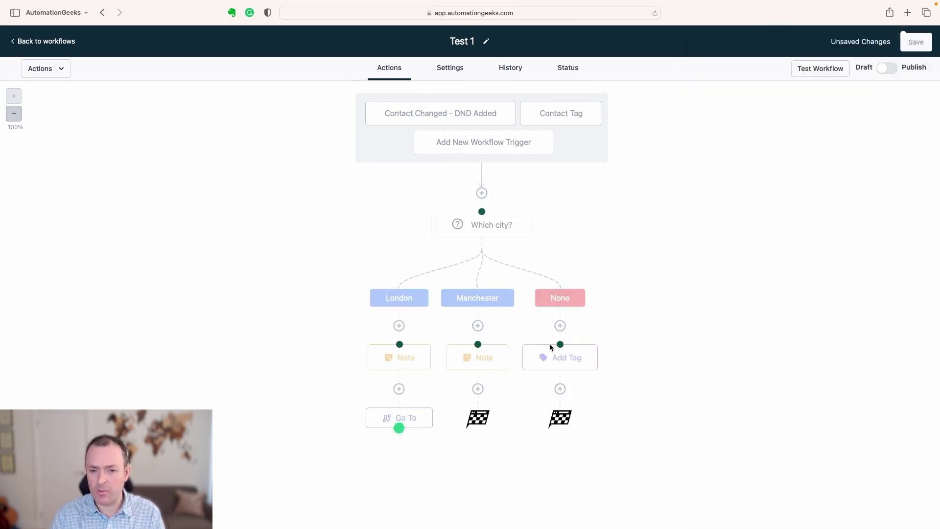
left_click(560, 344)
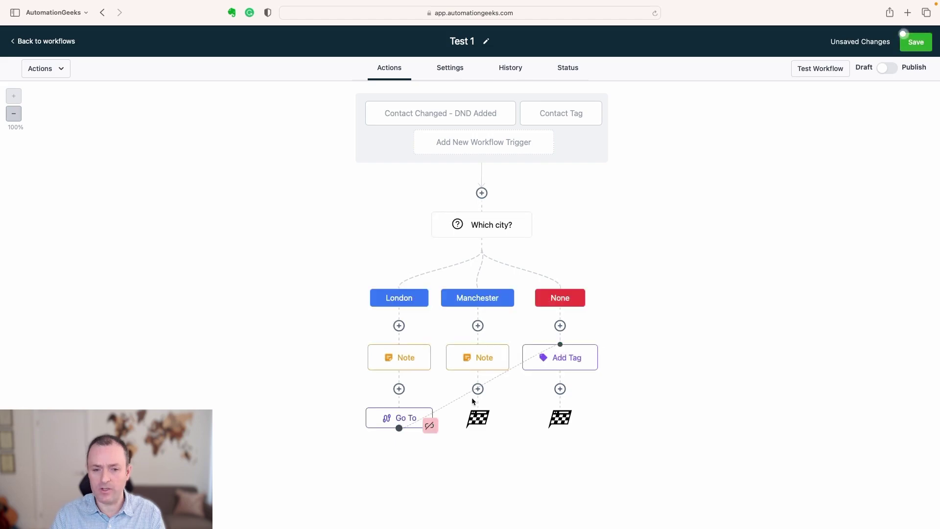
Add a Go To step after Manchester's note that also jumps to Add Tag
left_click(482, 390)
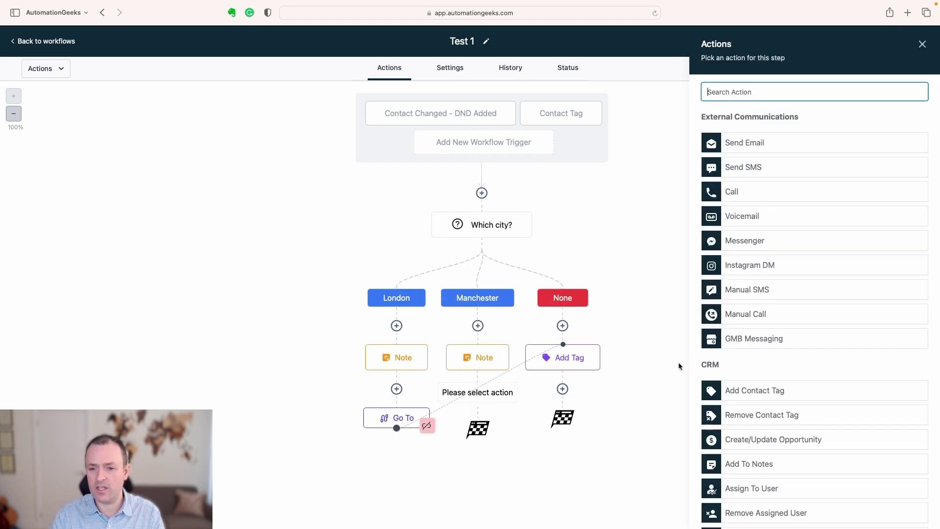
scroll(788, 409, "down", 6)
scroll(783, 416, "down", 10)
left_click(739, 463)
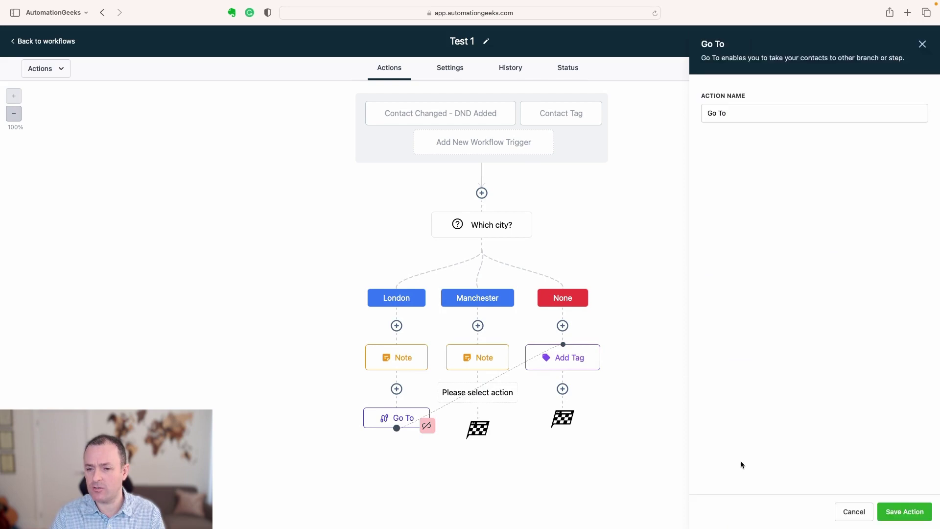
left_click(903, 512)
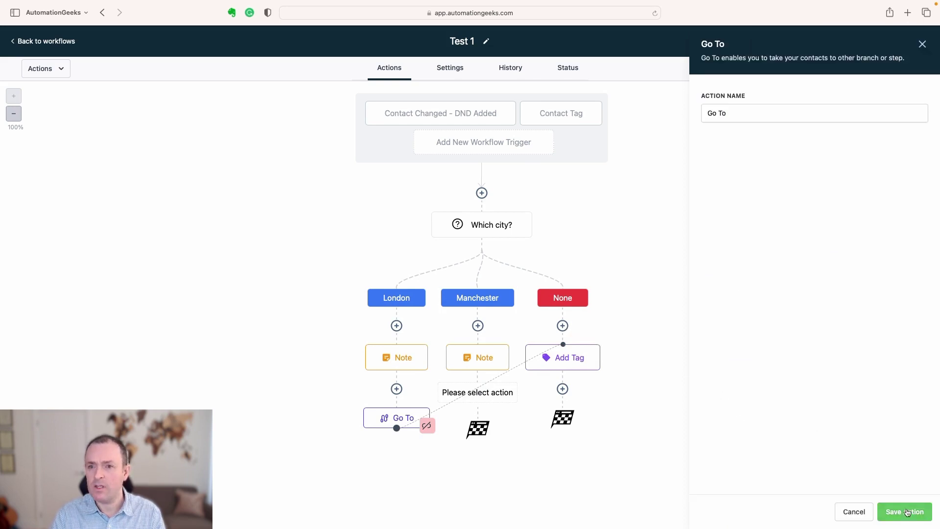
left_click(560, 345)
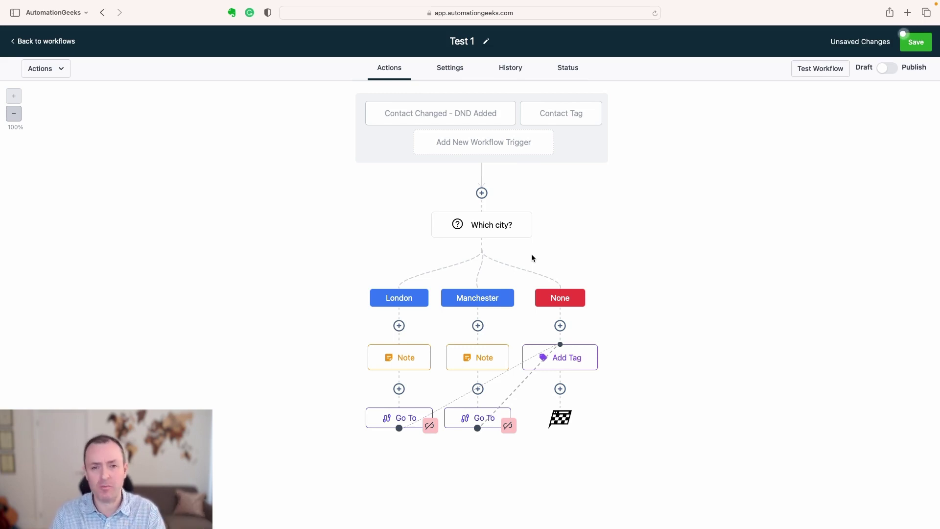
mouse_move(555, 348)
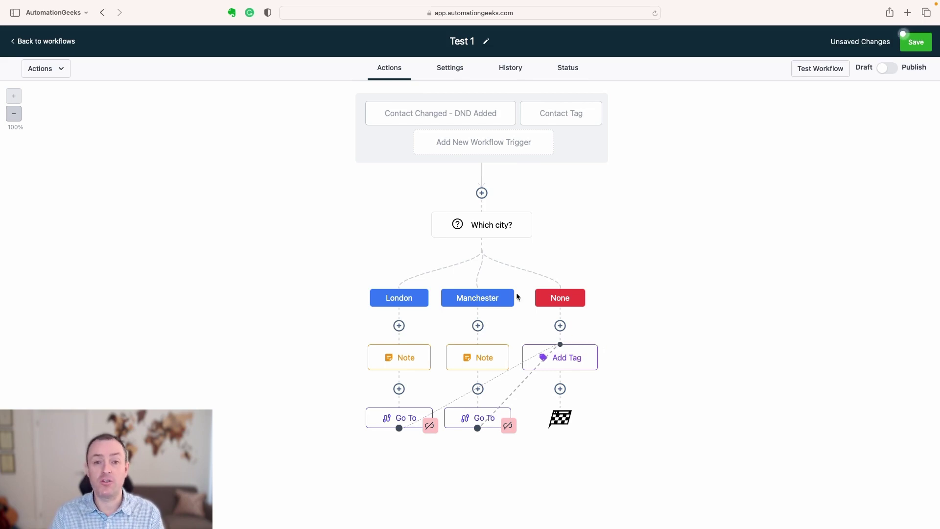
mouse_move(460, 220)
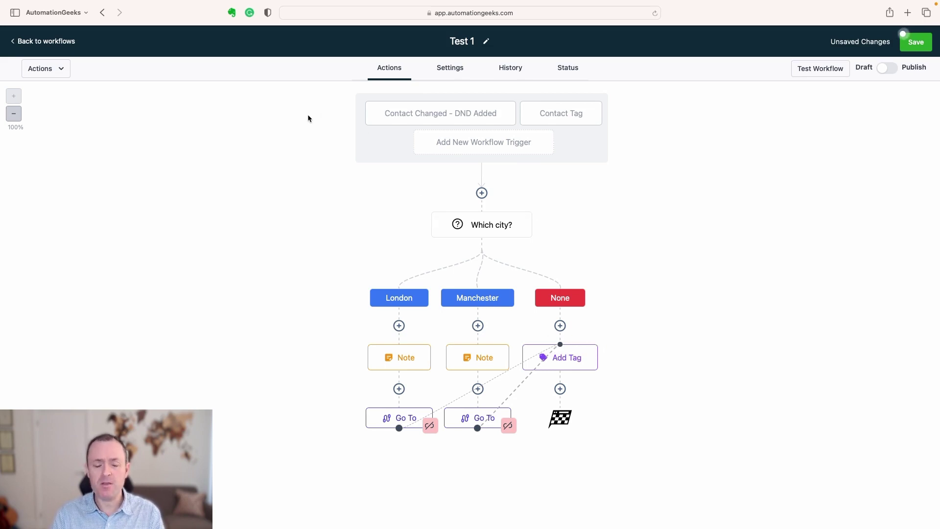
Turn on Stop On Response in the workflow's Settings
left_click(454, 70)
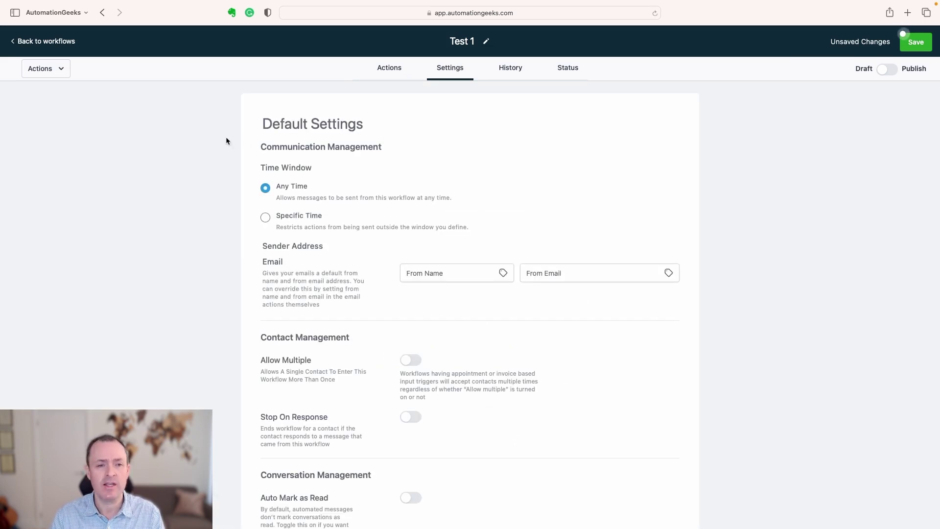
scroll(248, 146, "down", 2)
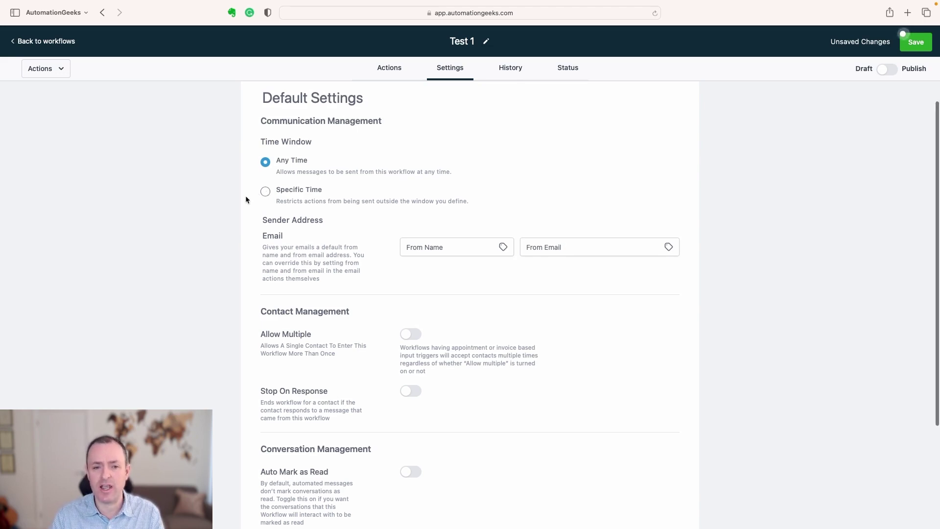
scroll(245, 195, "down", 3)
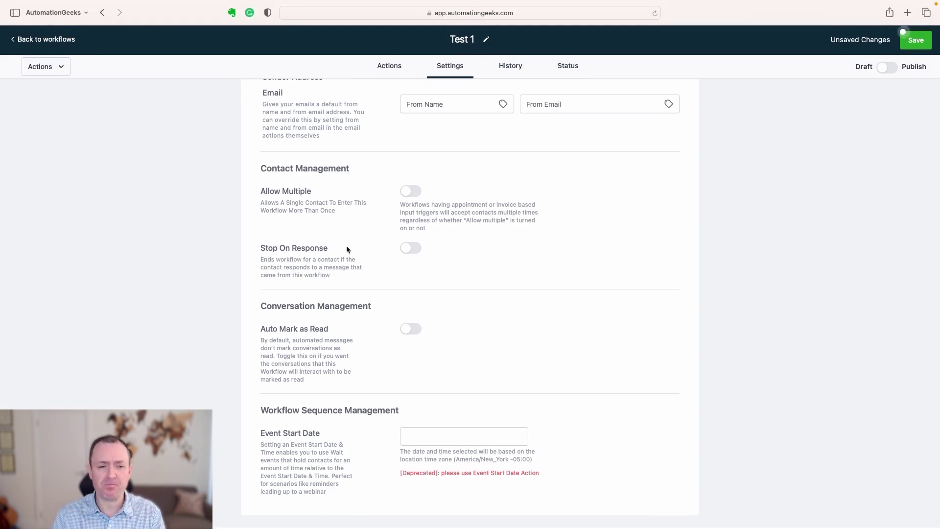
left_click(410, 253)
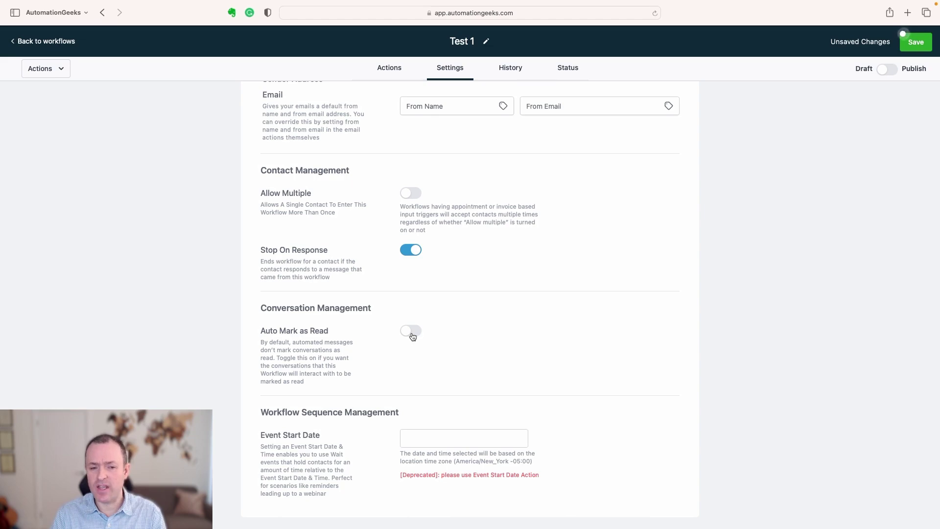
View the workflow's action logs in the History tab
scroll(363, 335, "up", 3)
scroll(363, 335, "down", 3)
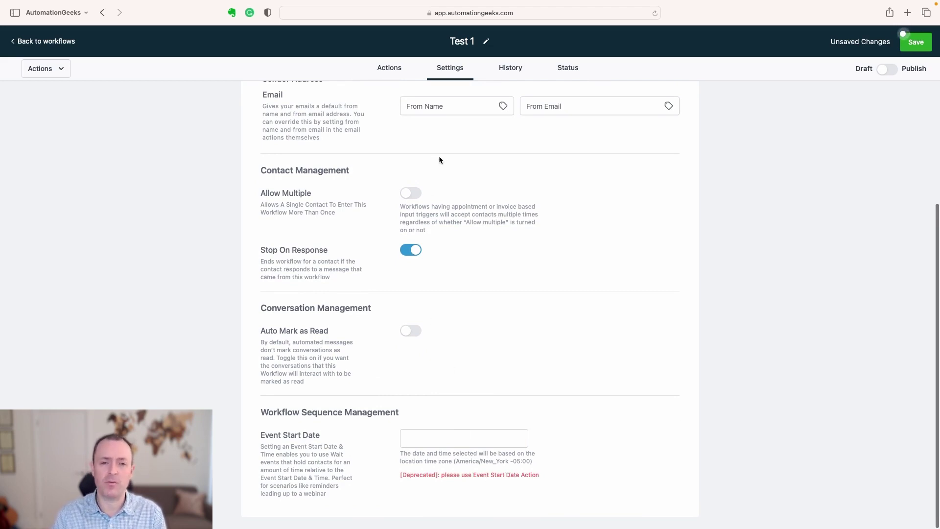
scroll(416, 164, "up", 5)
left_click(509, 69)
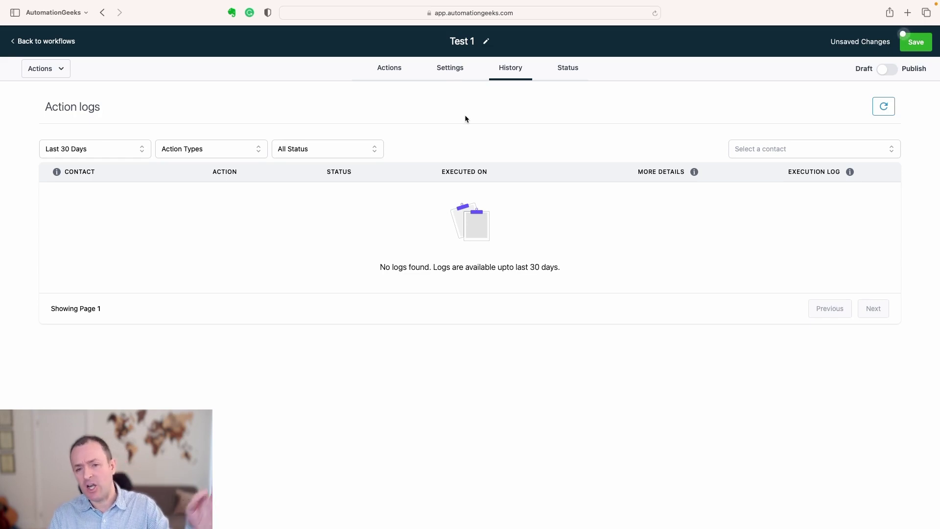
Review the Status records, then return to Actions and switch Test 1 from Draft to Publish
left_click(572, 69)
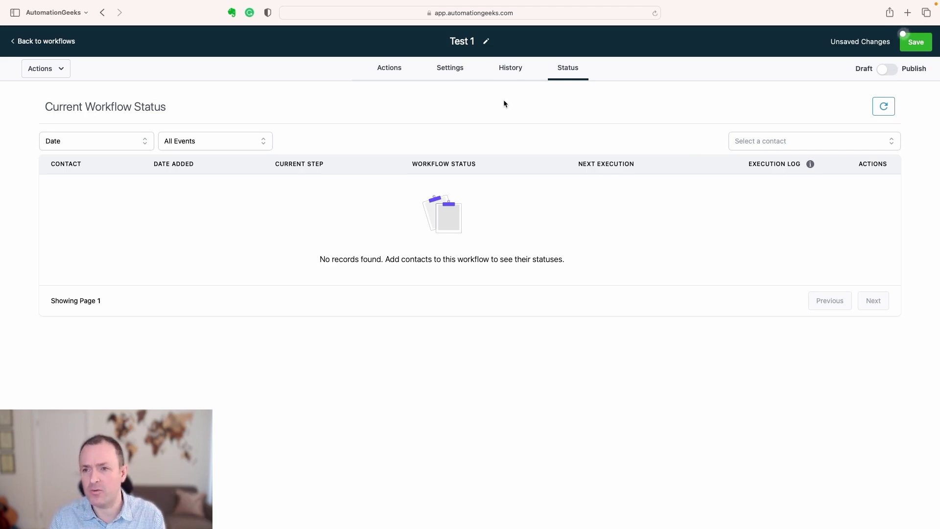
left_click(394, 69)
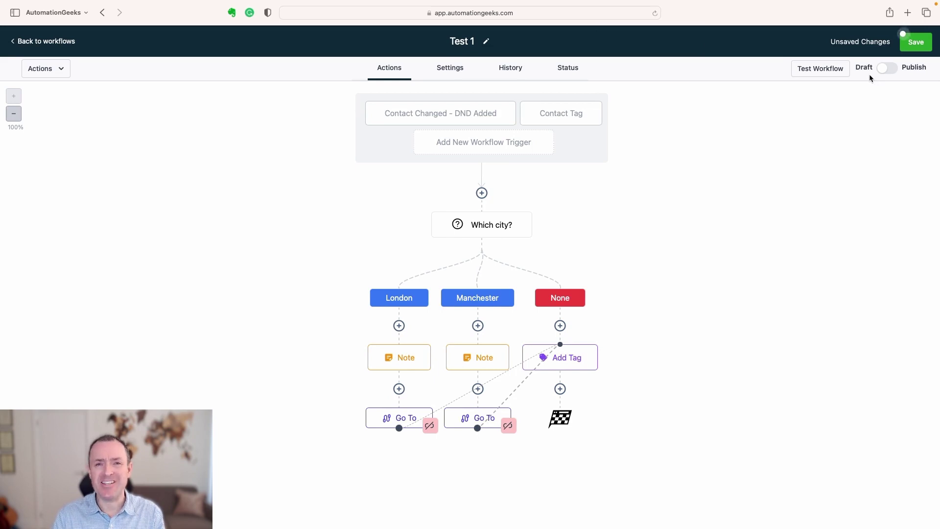
left_click(890, 68)
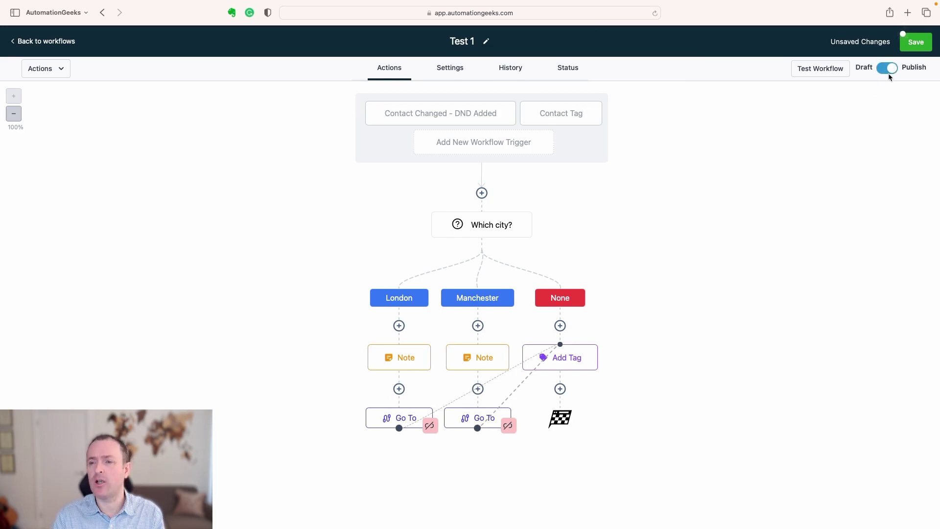